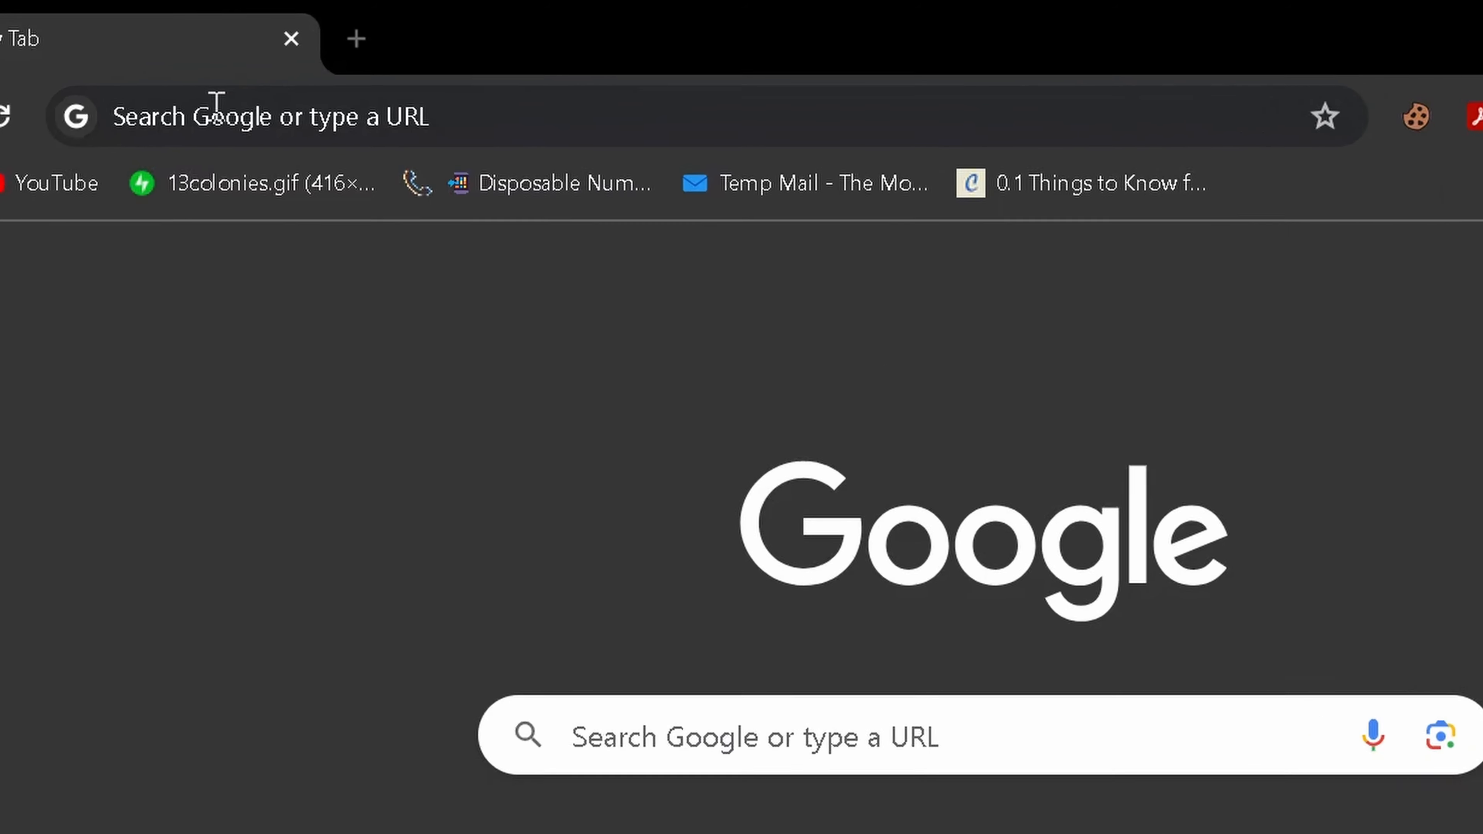
Step: Open the python.org/downloads page
click(215, 102)
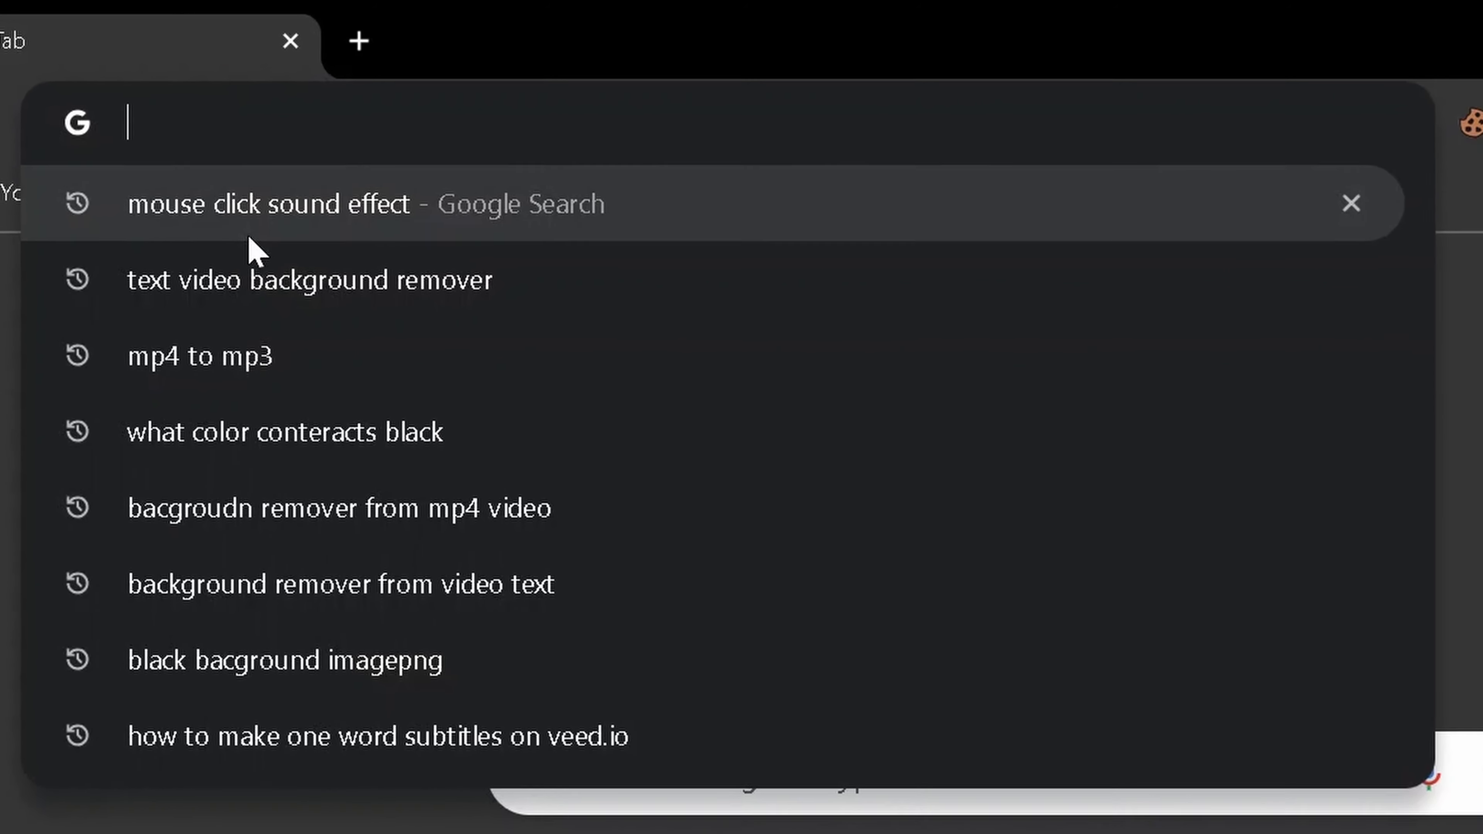
text(python.org/downl)
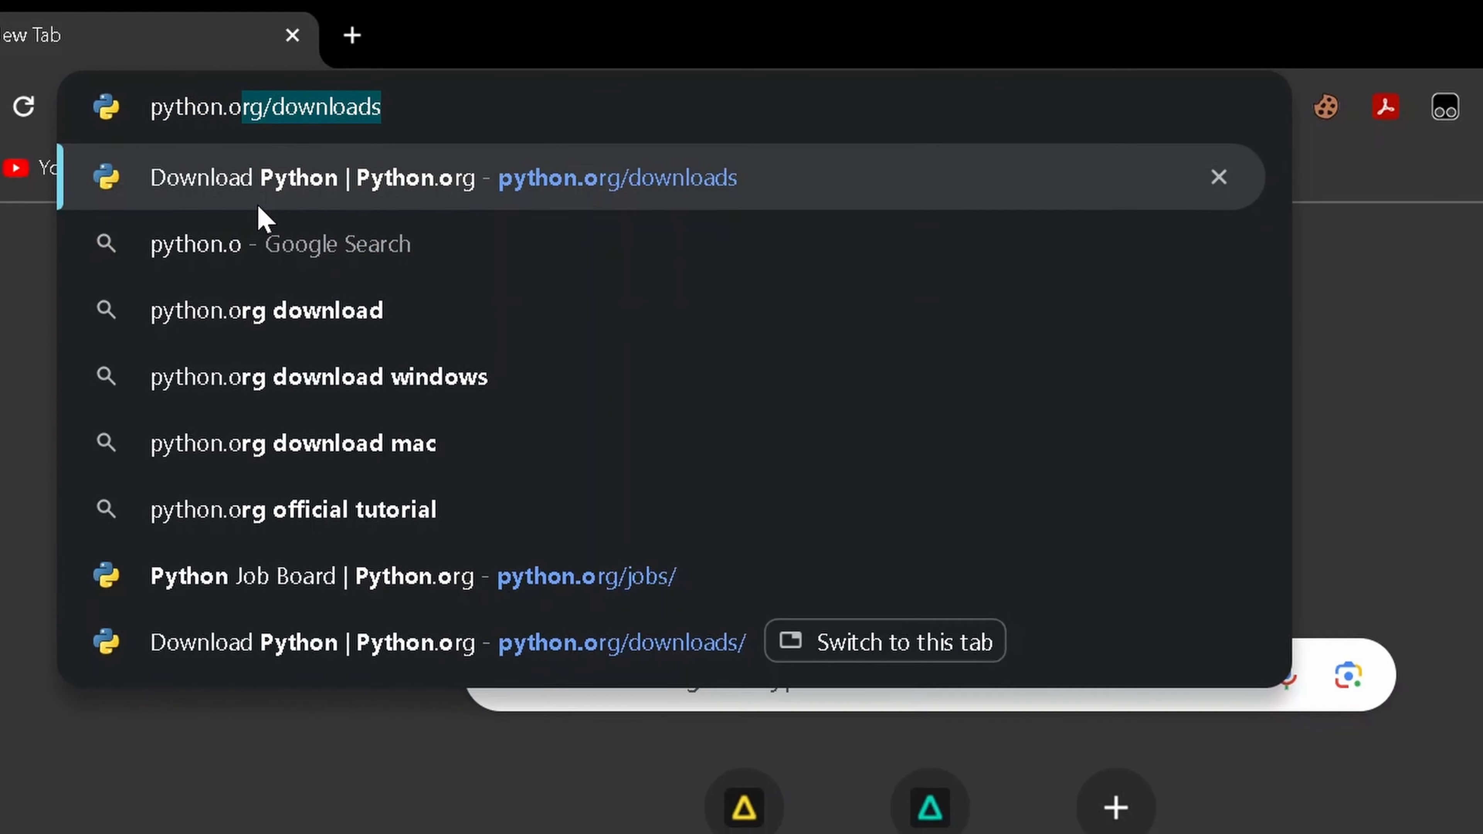
text(oads)
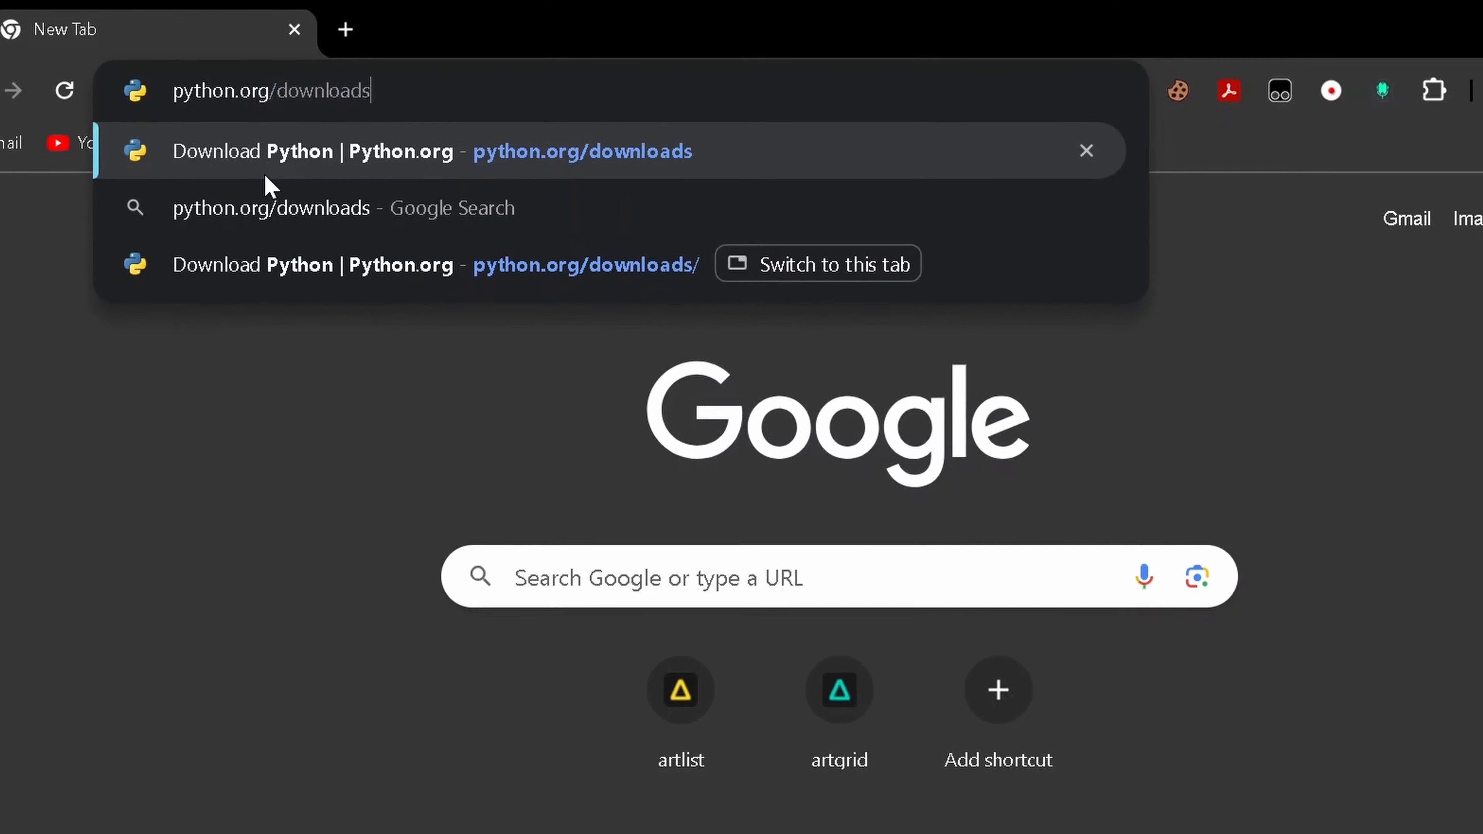
key(Return)
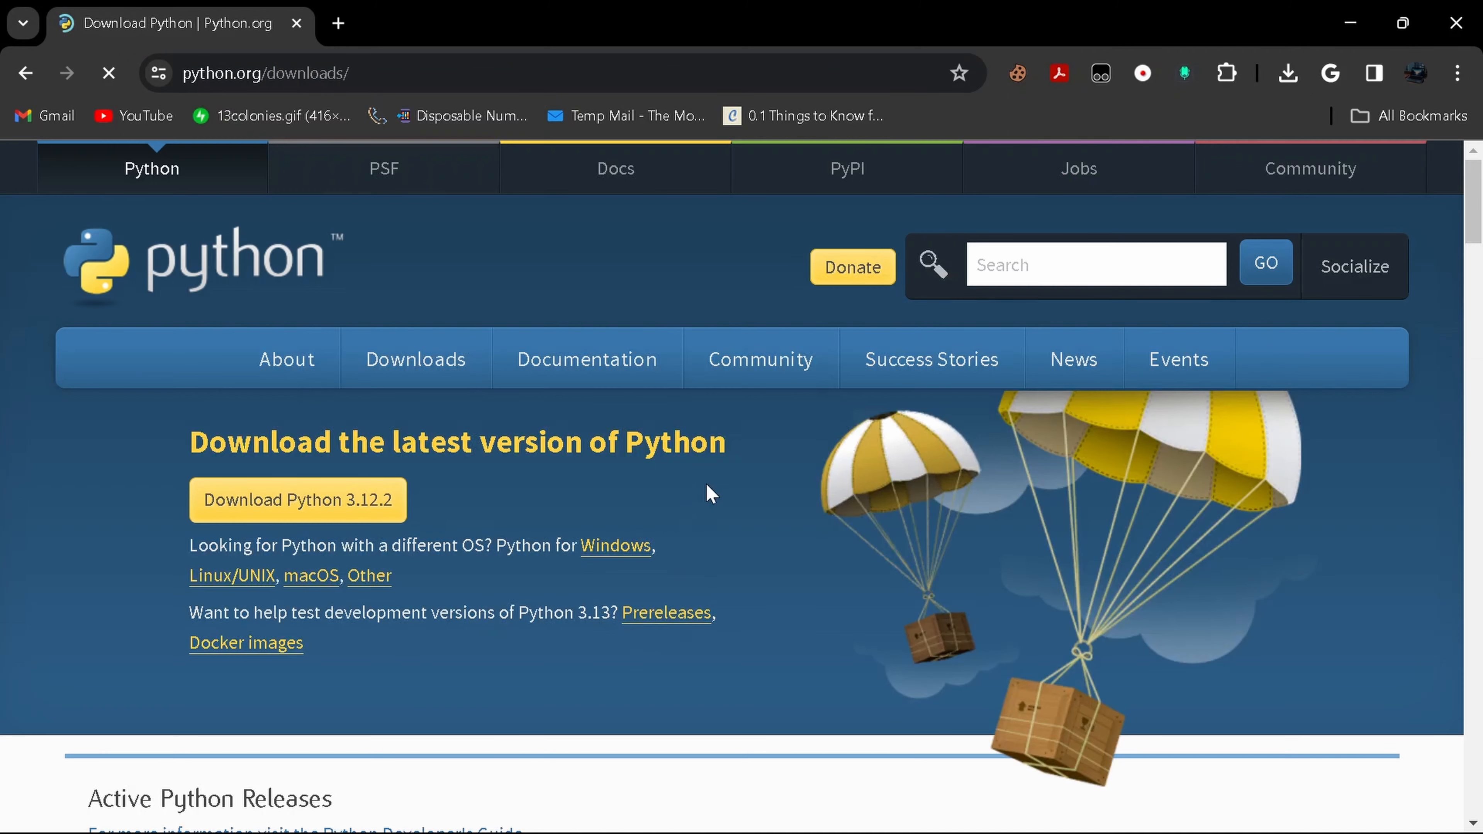
Step: Download the Python 3.12.2 installer for Windows and show the recent downloads
drag(762, 444, 638, 438)
click(675, 475)
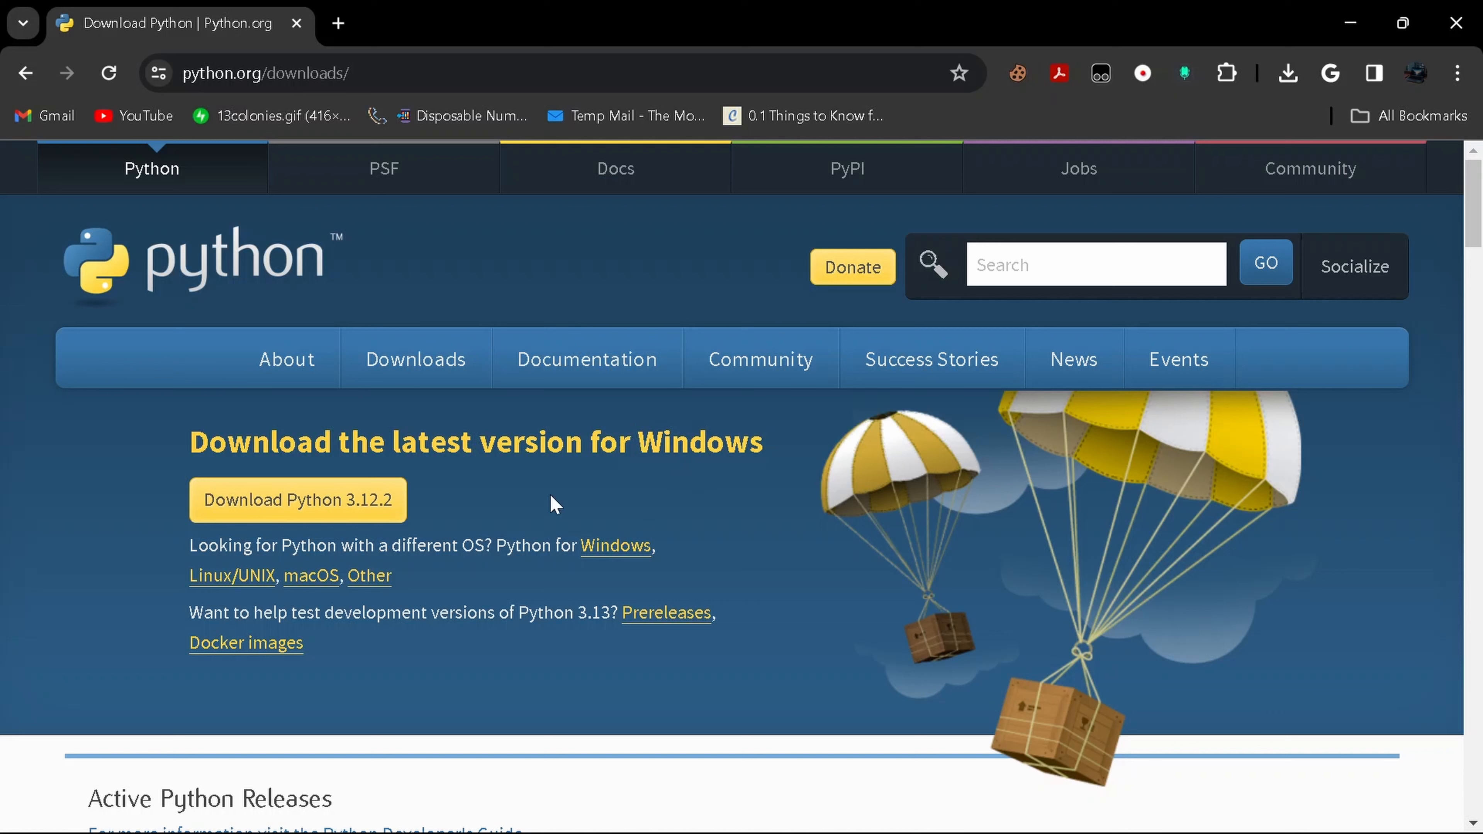
click(273, 502)
click(1288, 73)
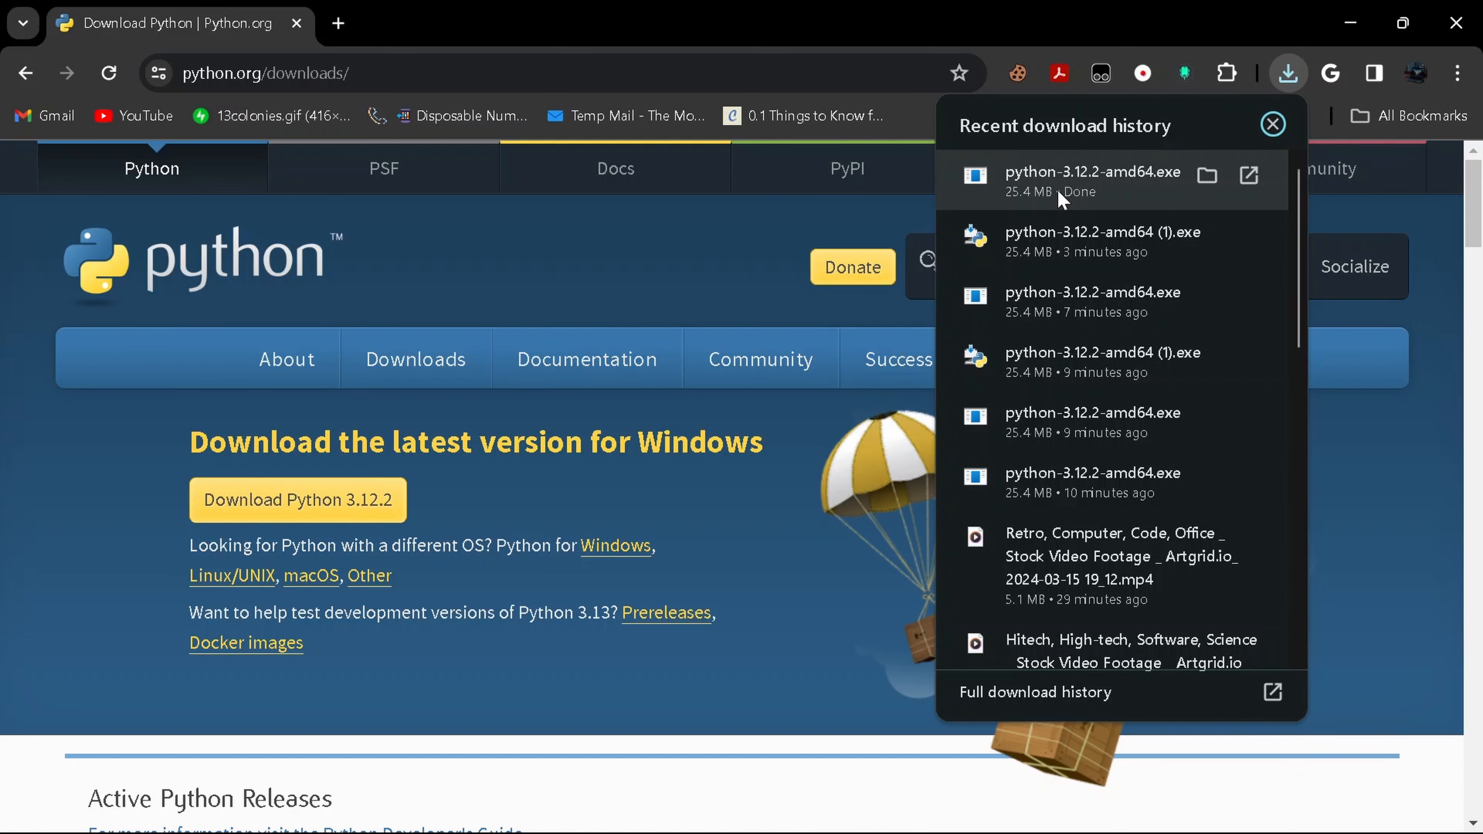
Step: Run the downloaded python-3.12.2-amd64.exe and install Python with default settings, with python.exe added to PATH
click(1121, 186)
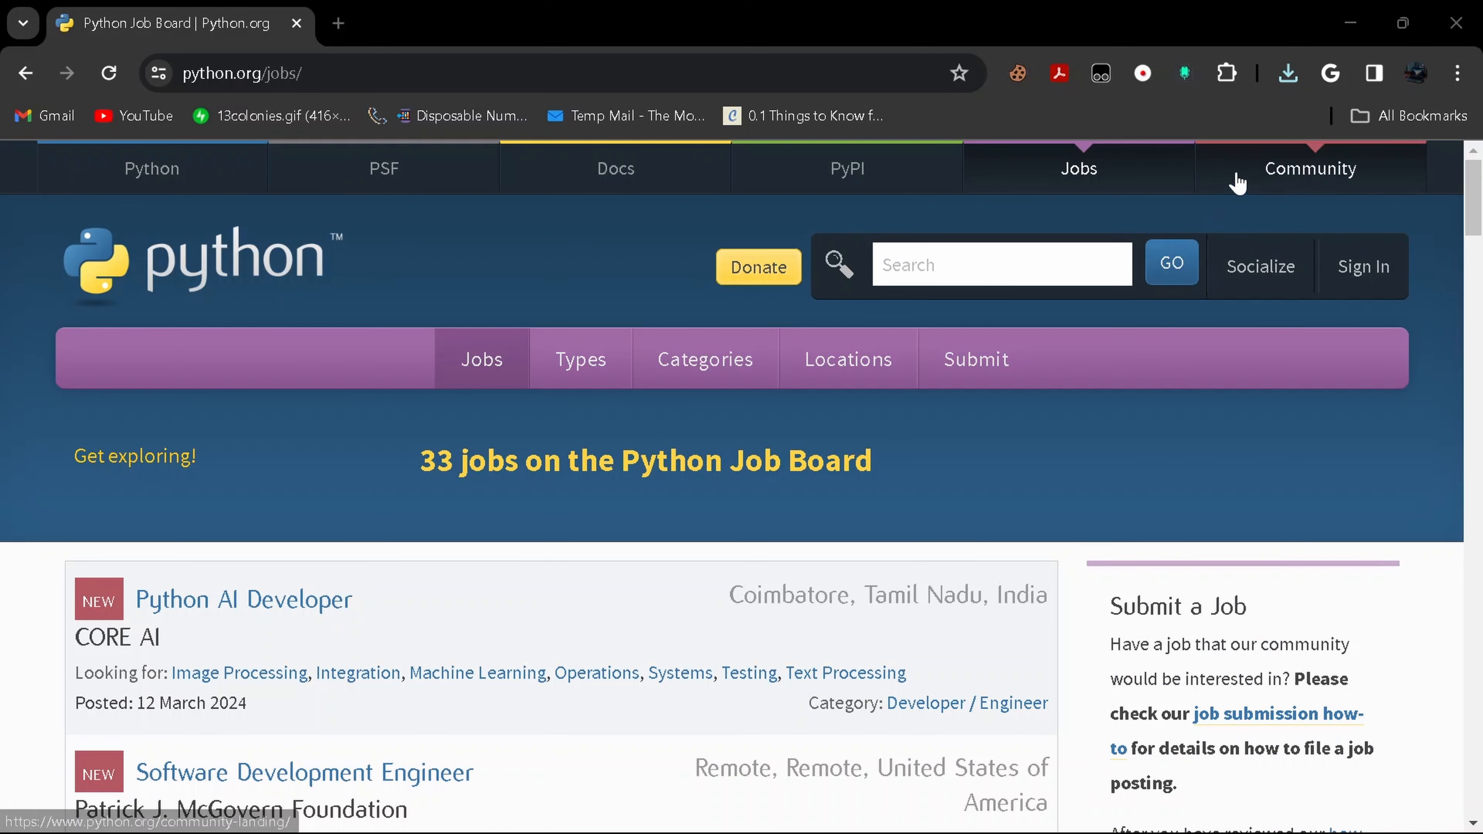
click(1352, 24)
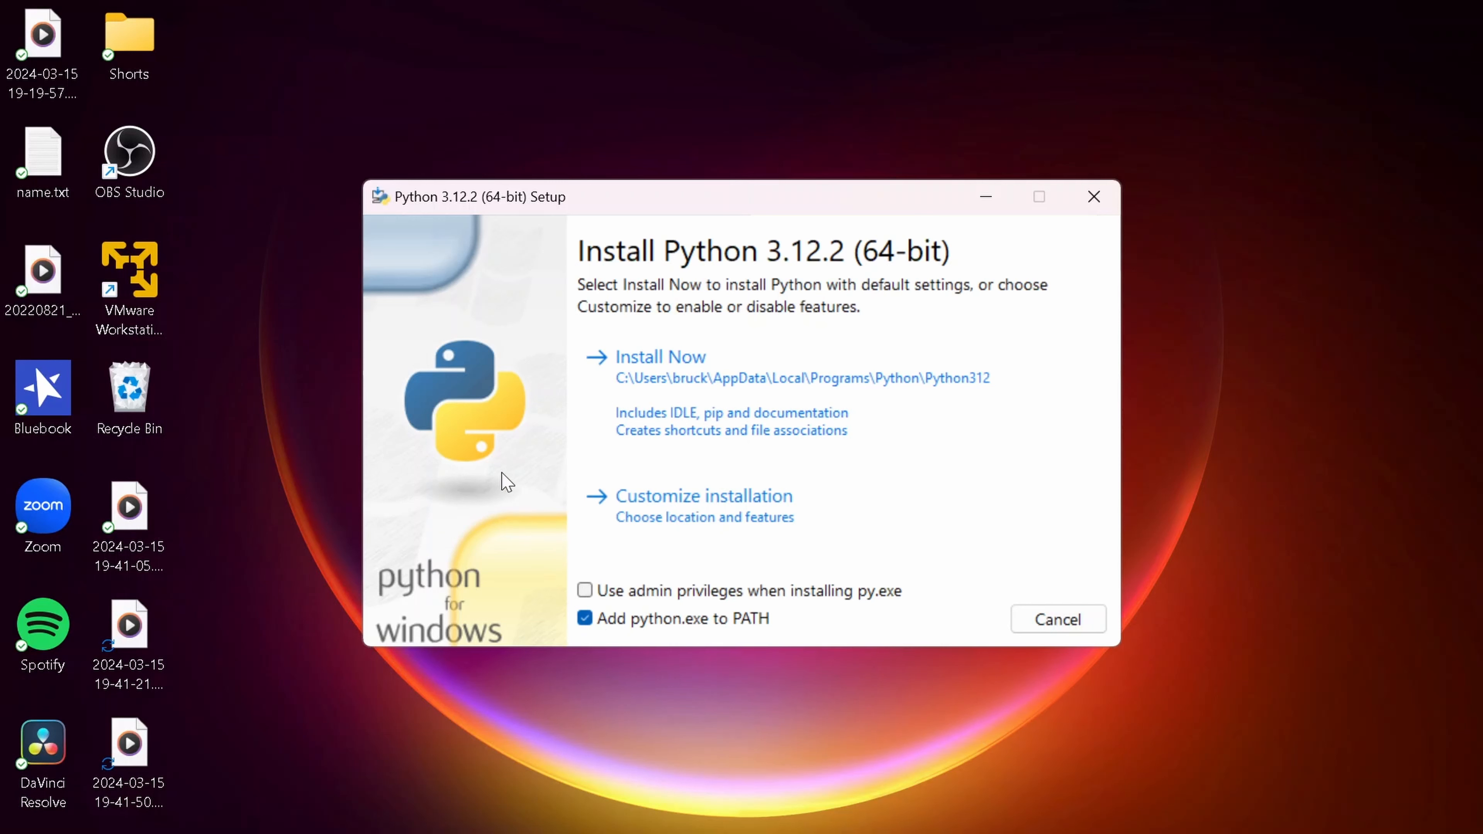
click(672, 362)
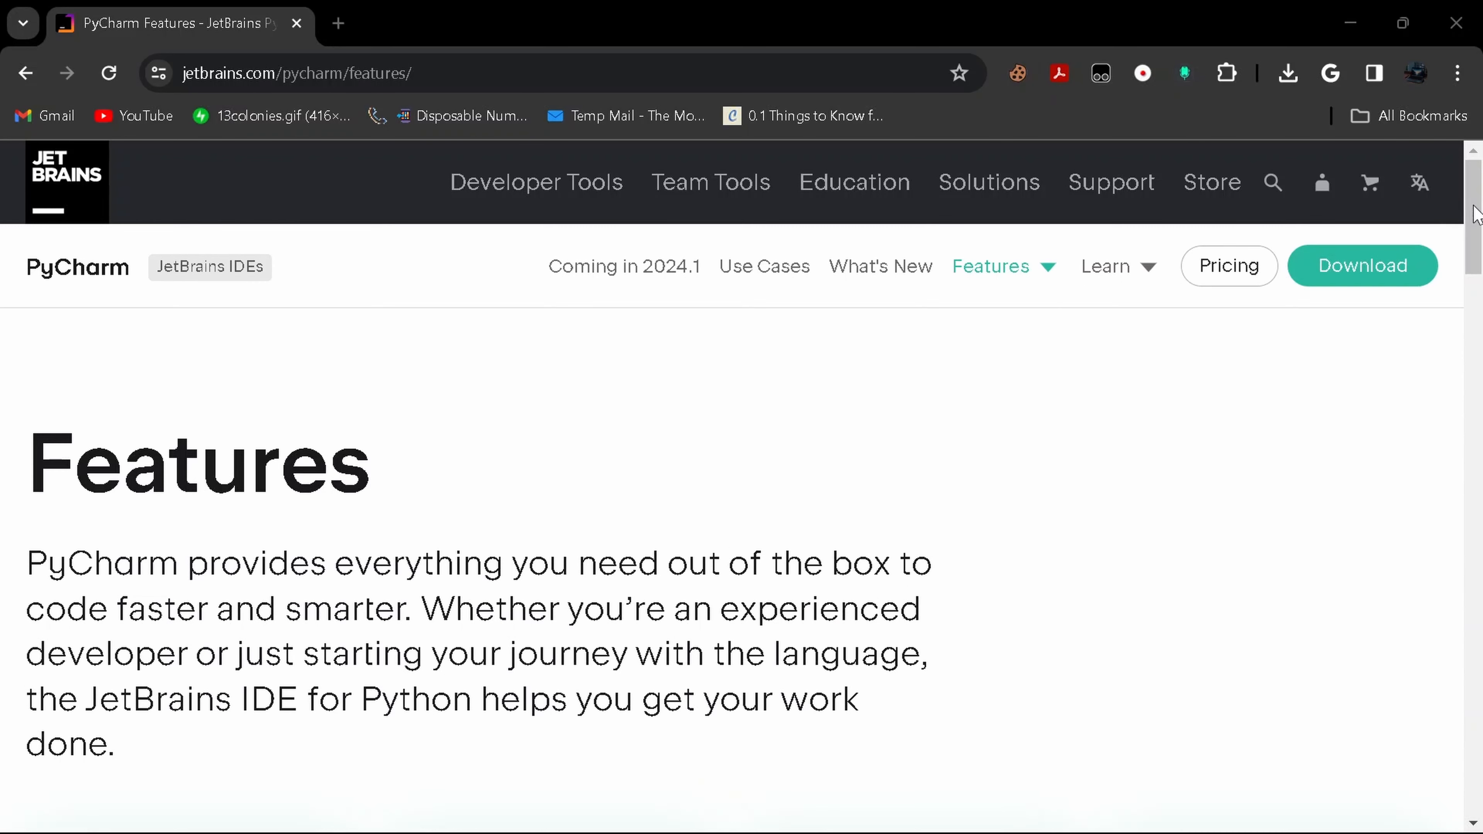
Step: Go to jetbrains.com/pycharm and open the PyCharm download page
scroll(1467, 331, down, 8)
drag(1467, 332, 1460, 637)
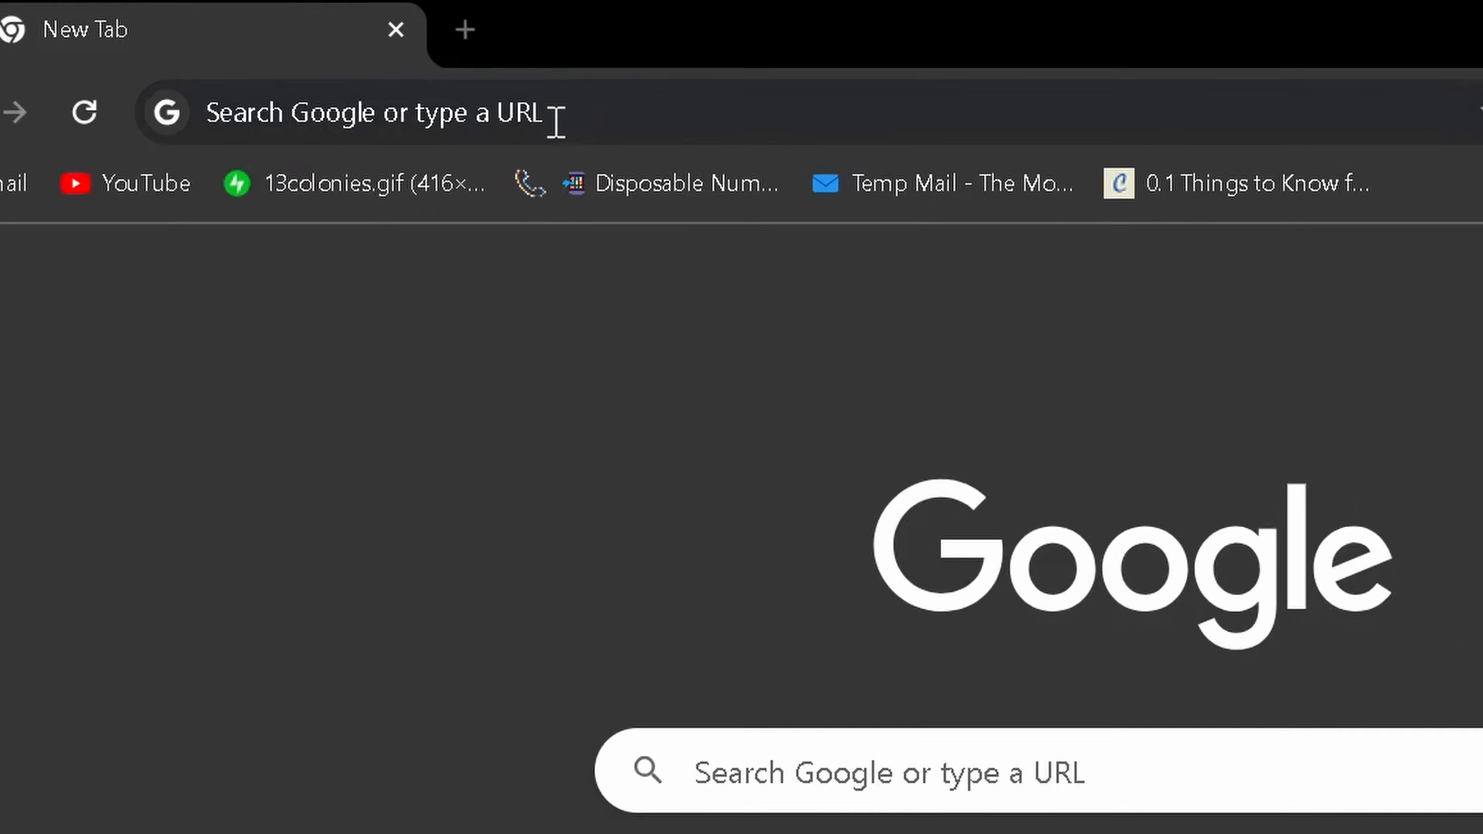
click(467, 93)
text(jetbrains.com/pycharm)
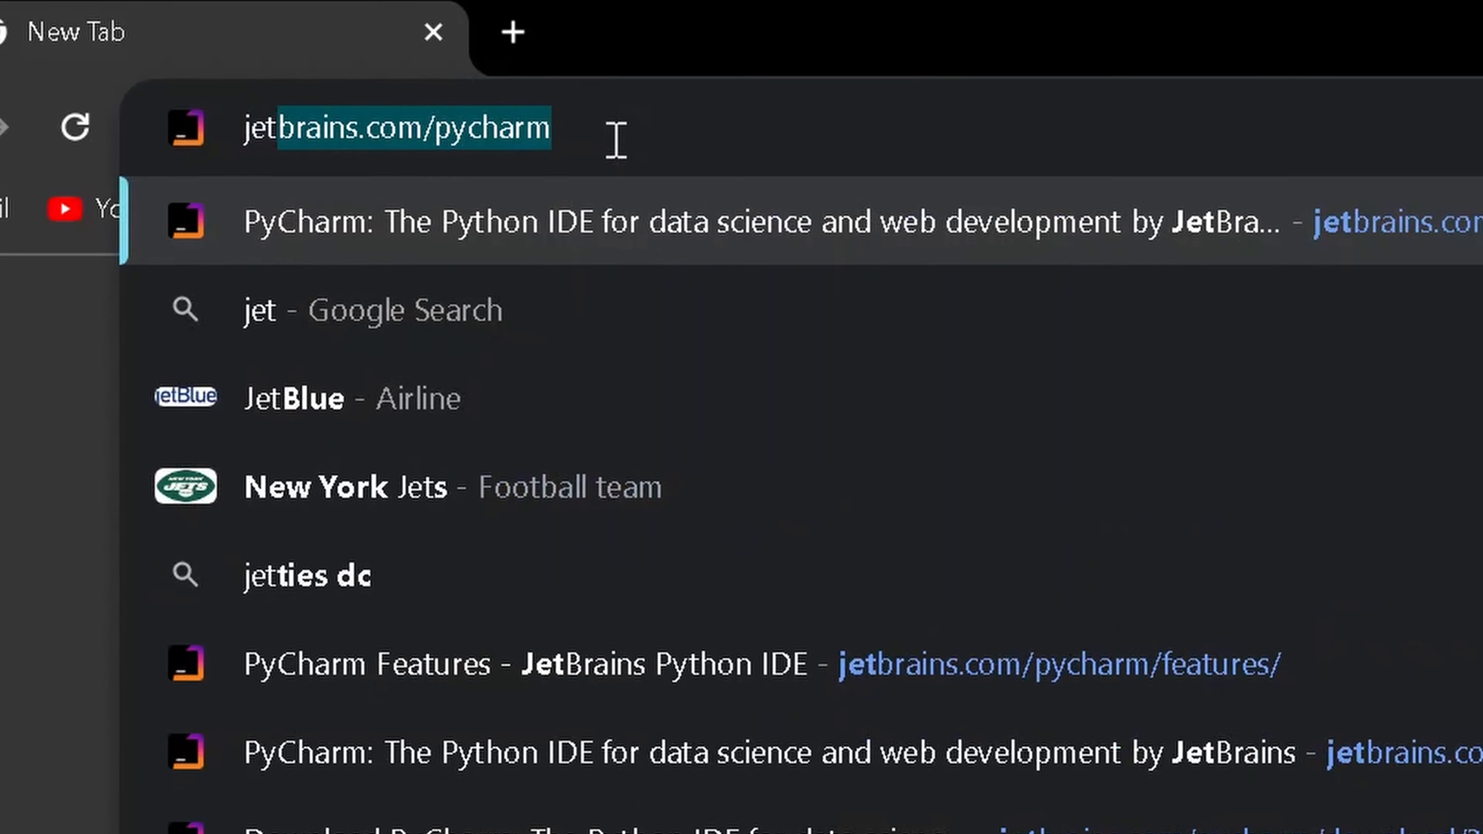
key(Right)
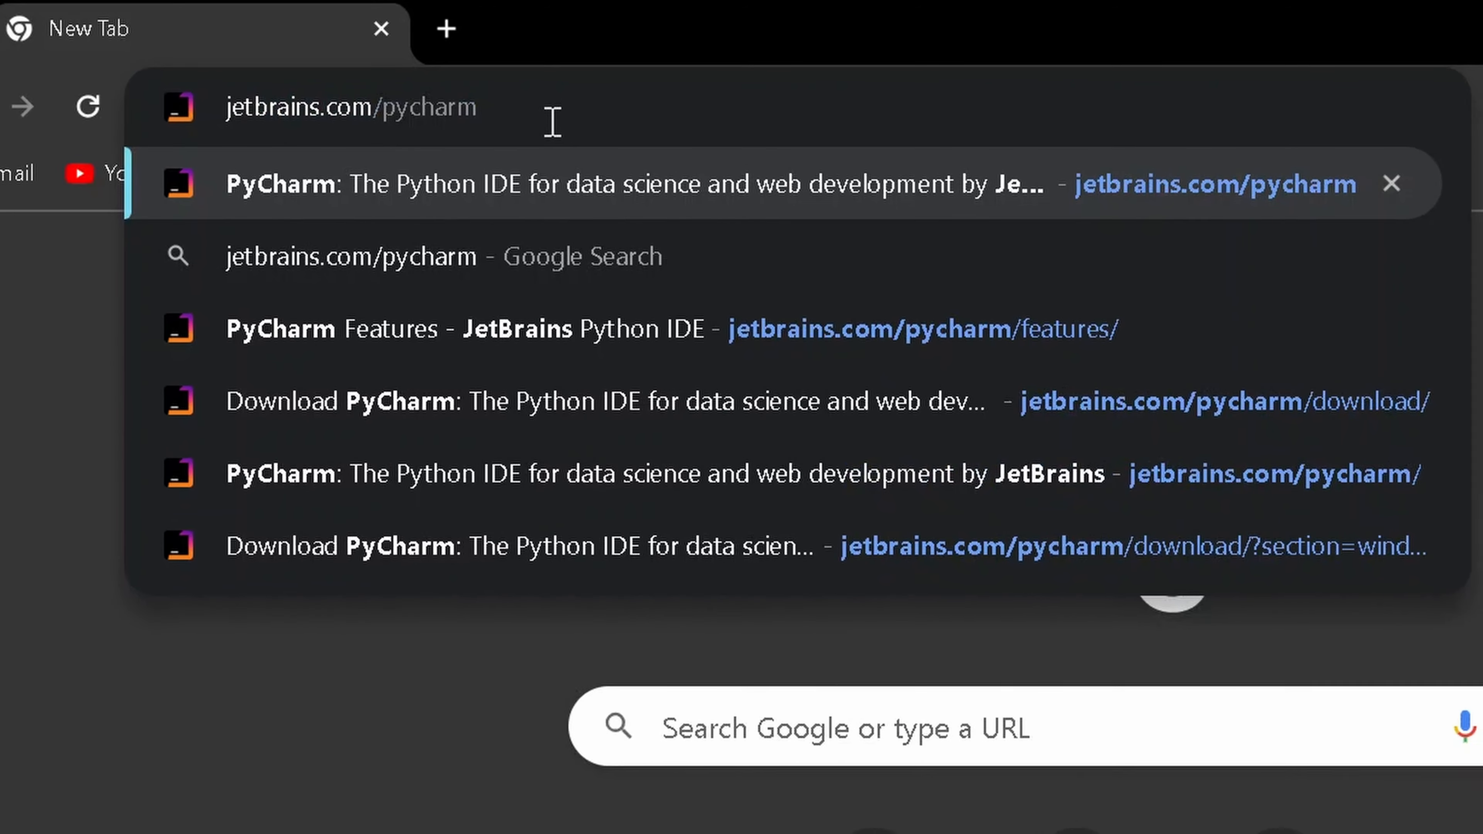
key(Return)
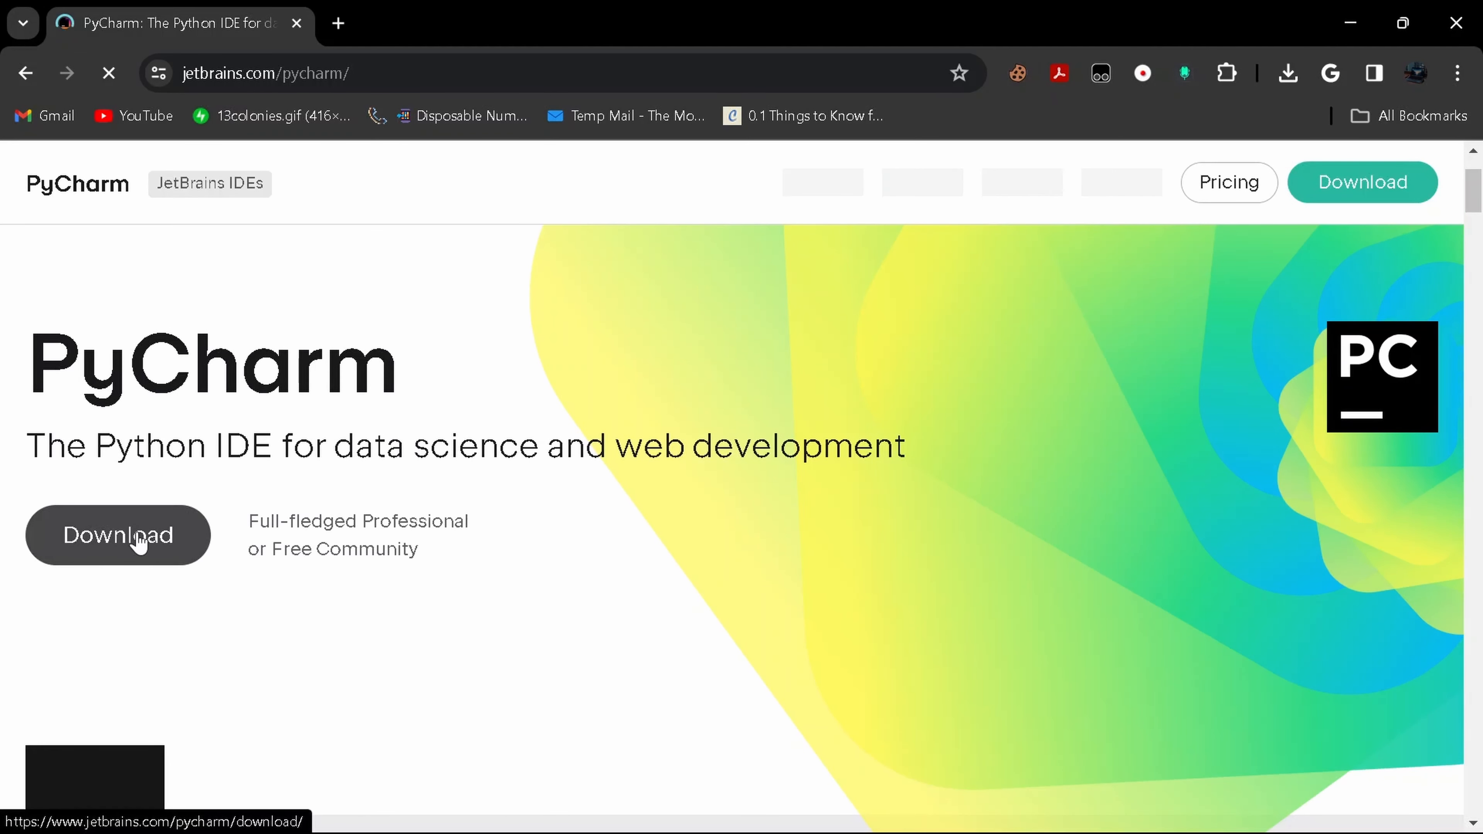
click(139, 541)
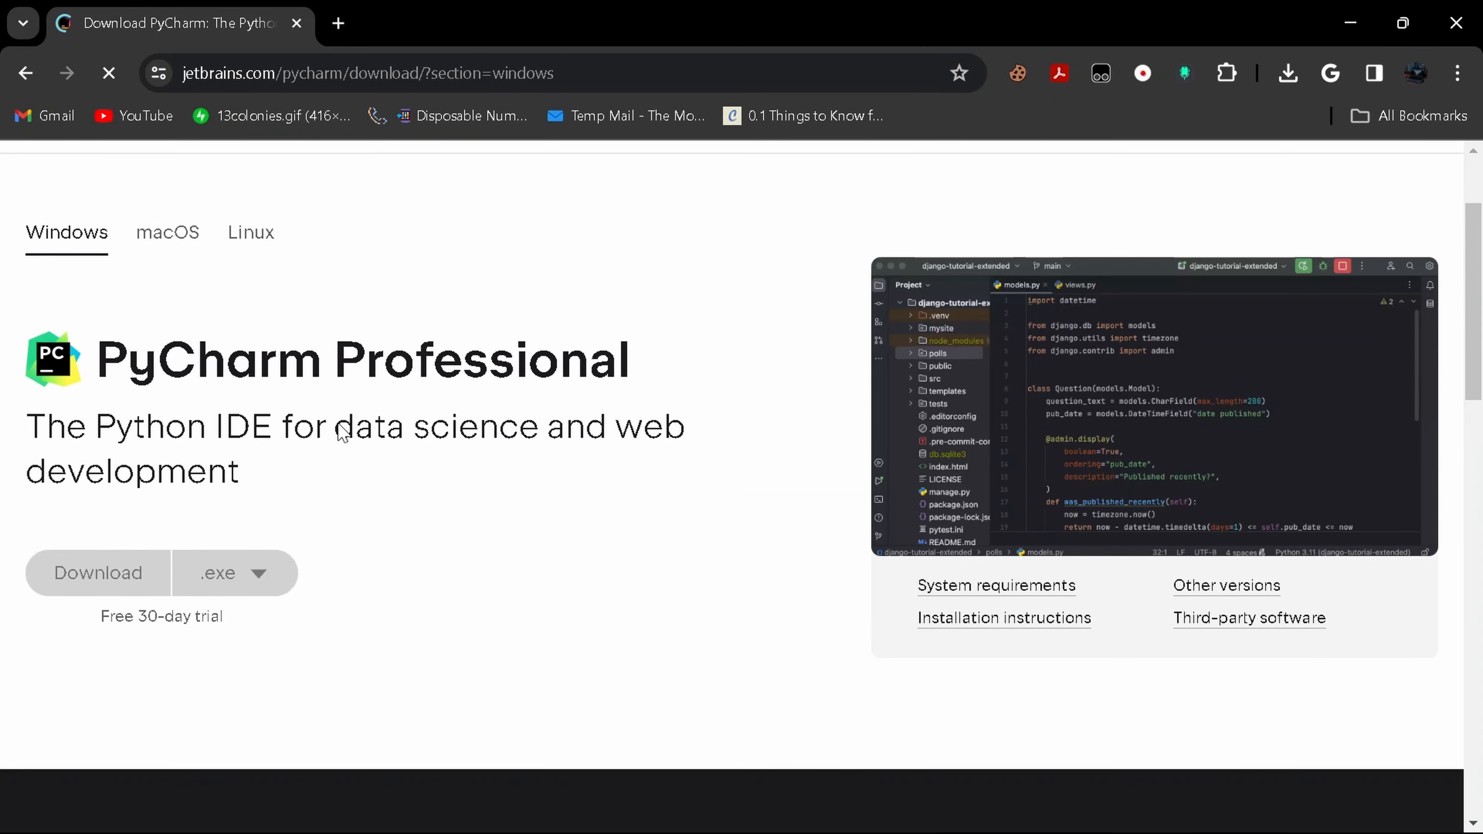
Step: Compare the PyCharm Professional and PyCharm Community Edition sections on the Windows download page
drag(119, 248, 12, 233)
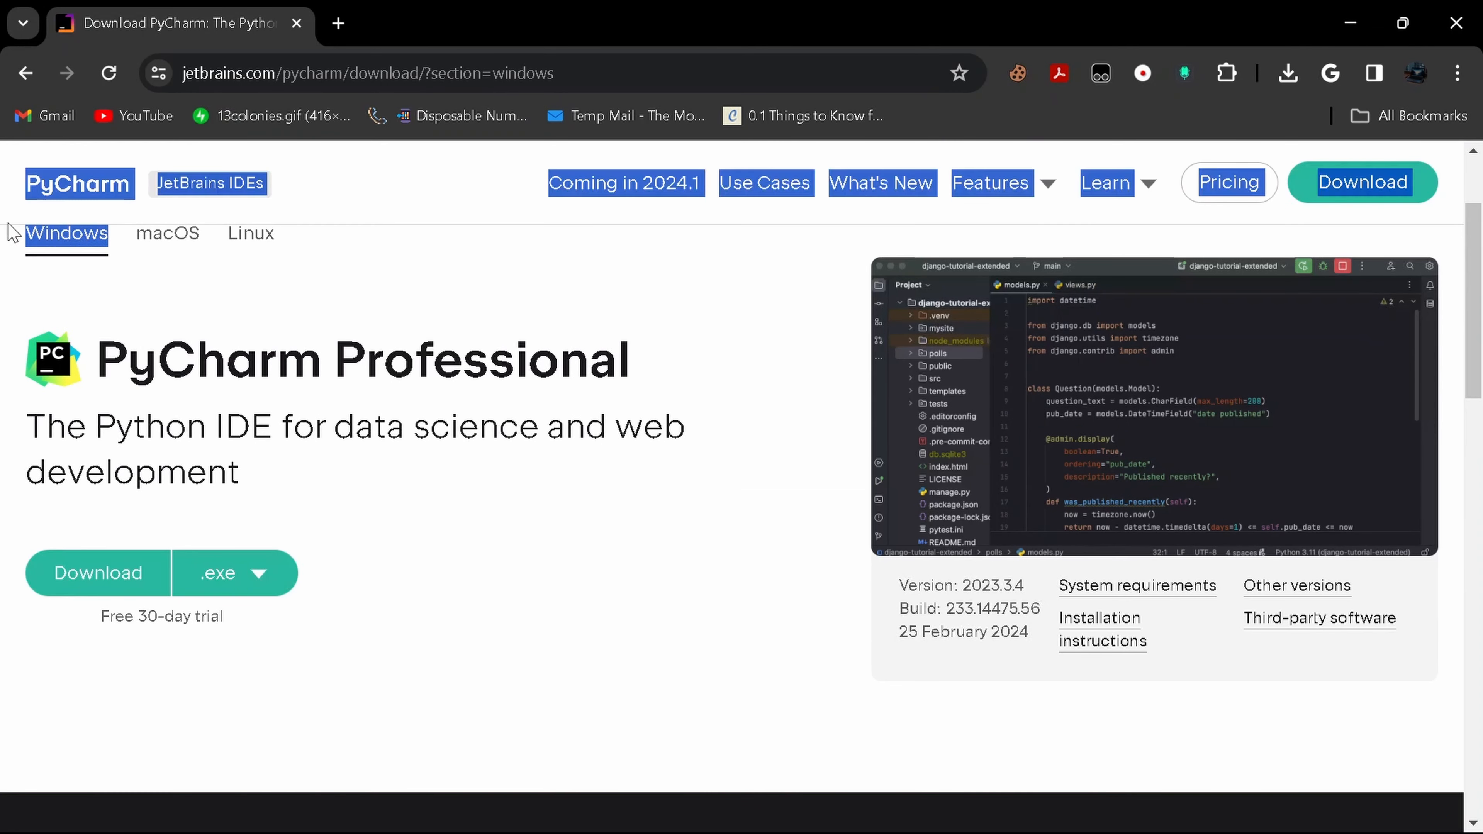
click(411, 328)
scroll(135, 309, up, 2)
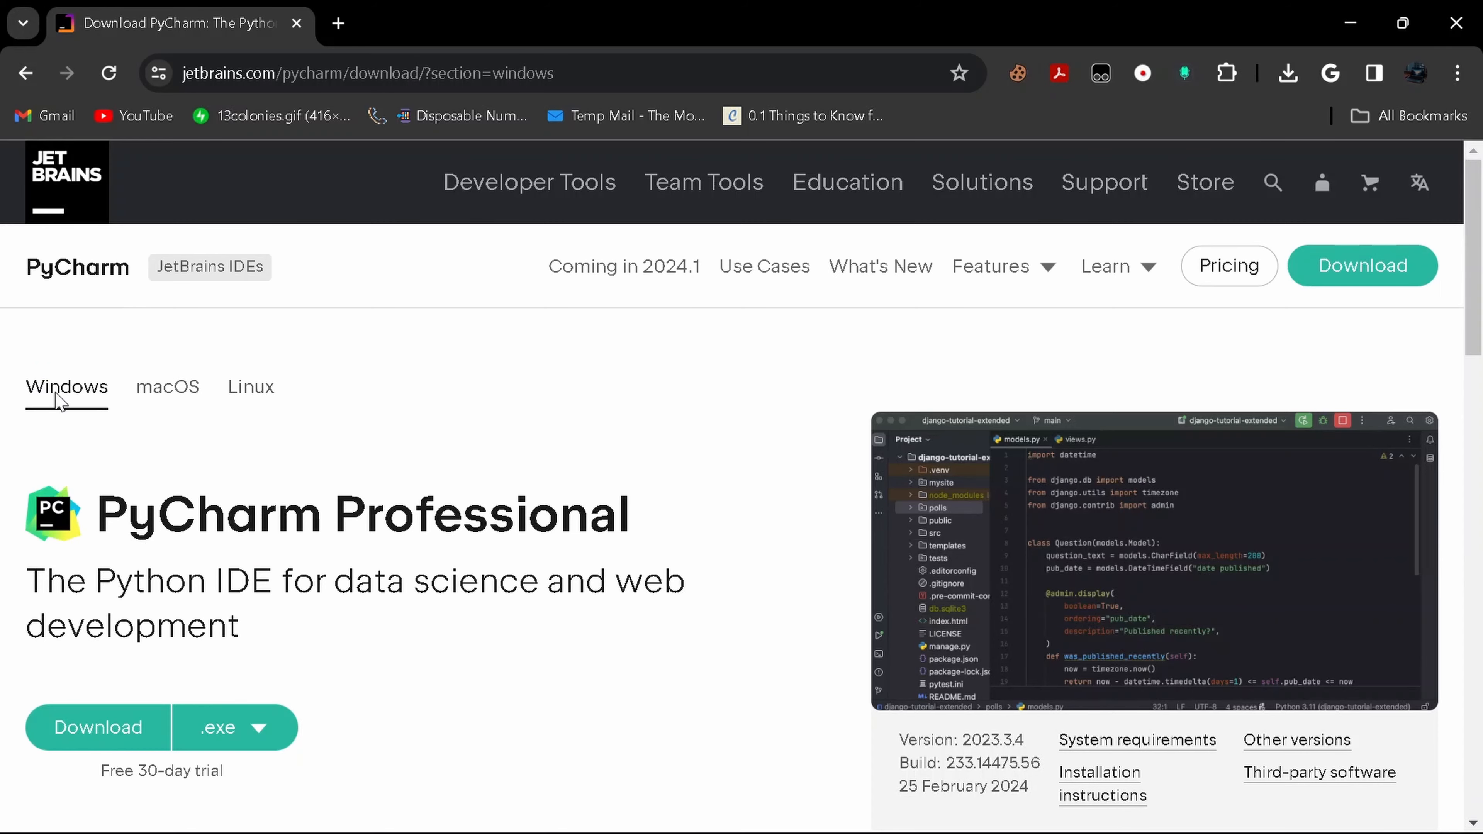
scroll(73, 391, down, 10)
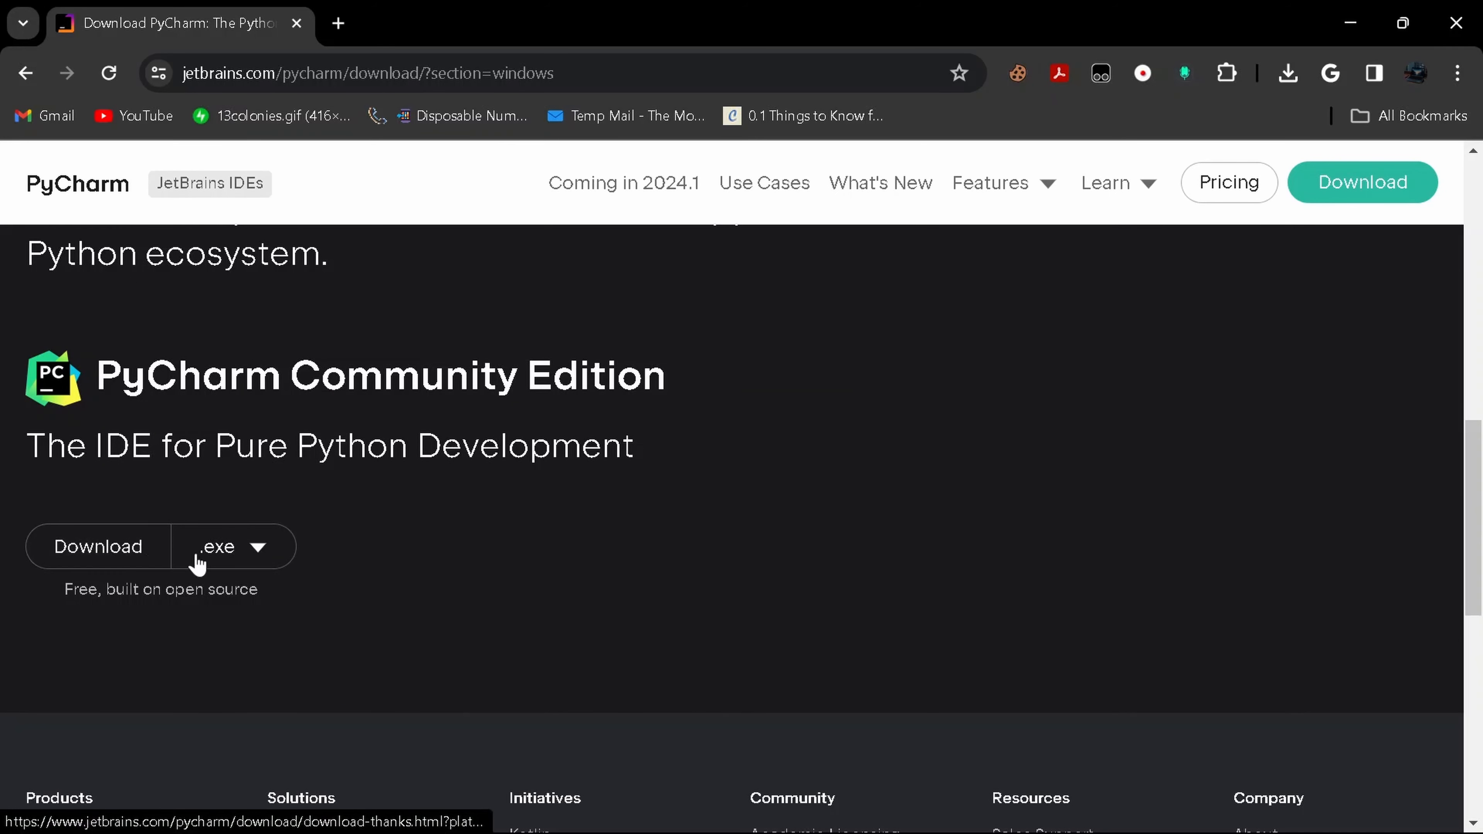
drag(126, 383, 666, 383)
click(650, 404)
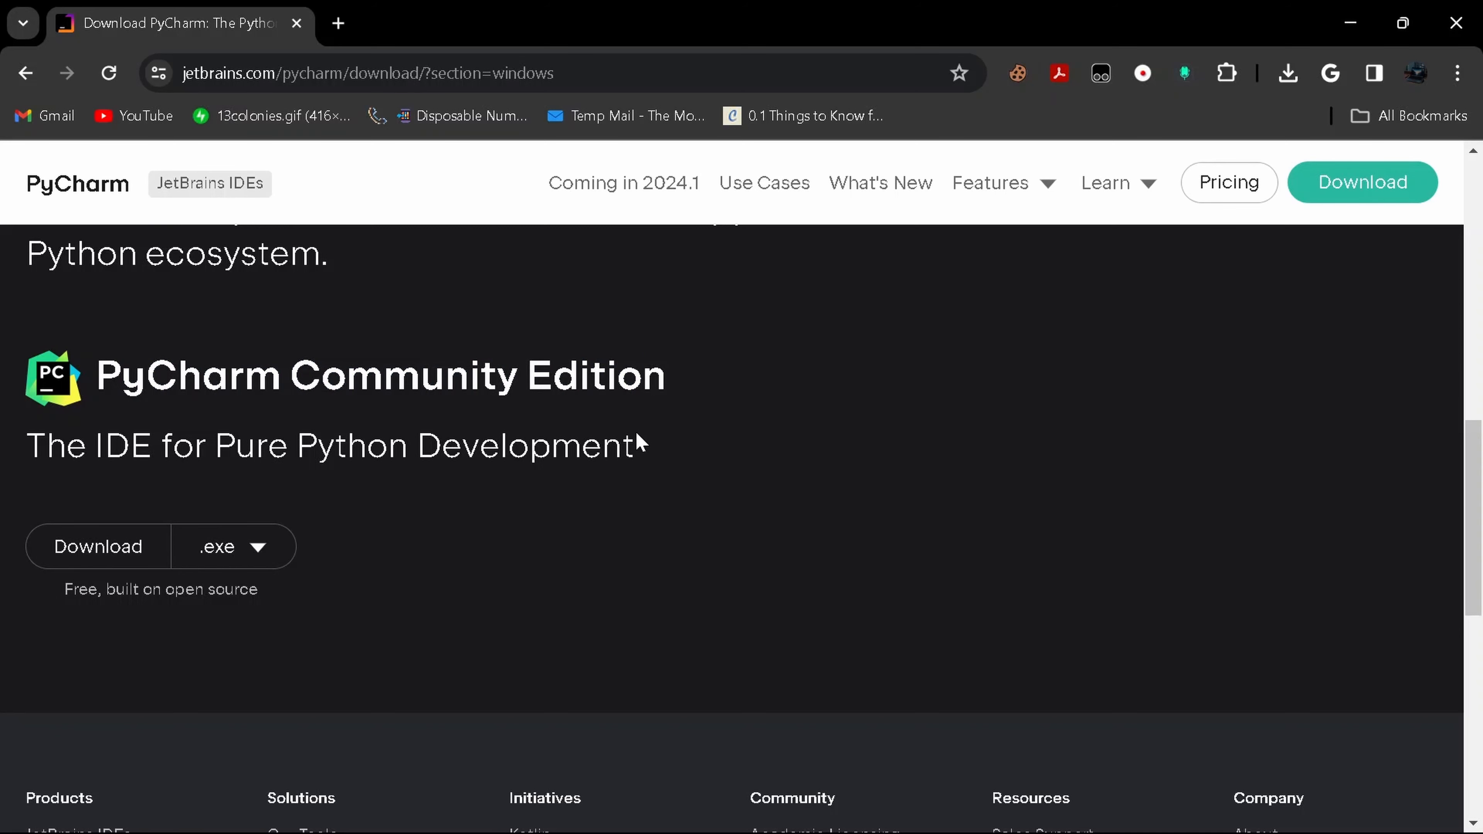
scroll(635, 432, up, 10)
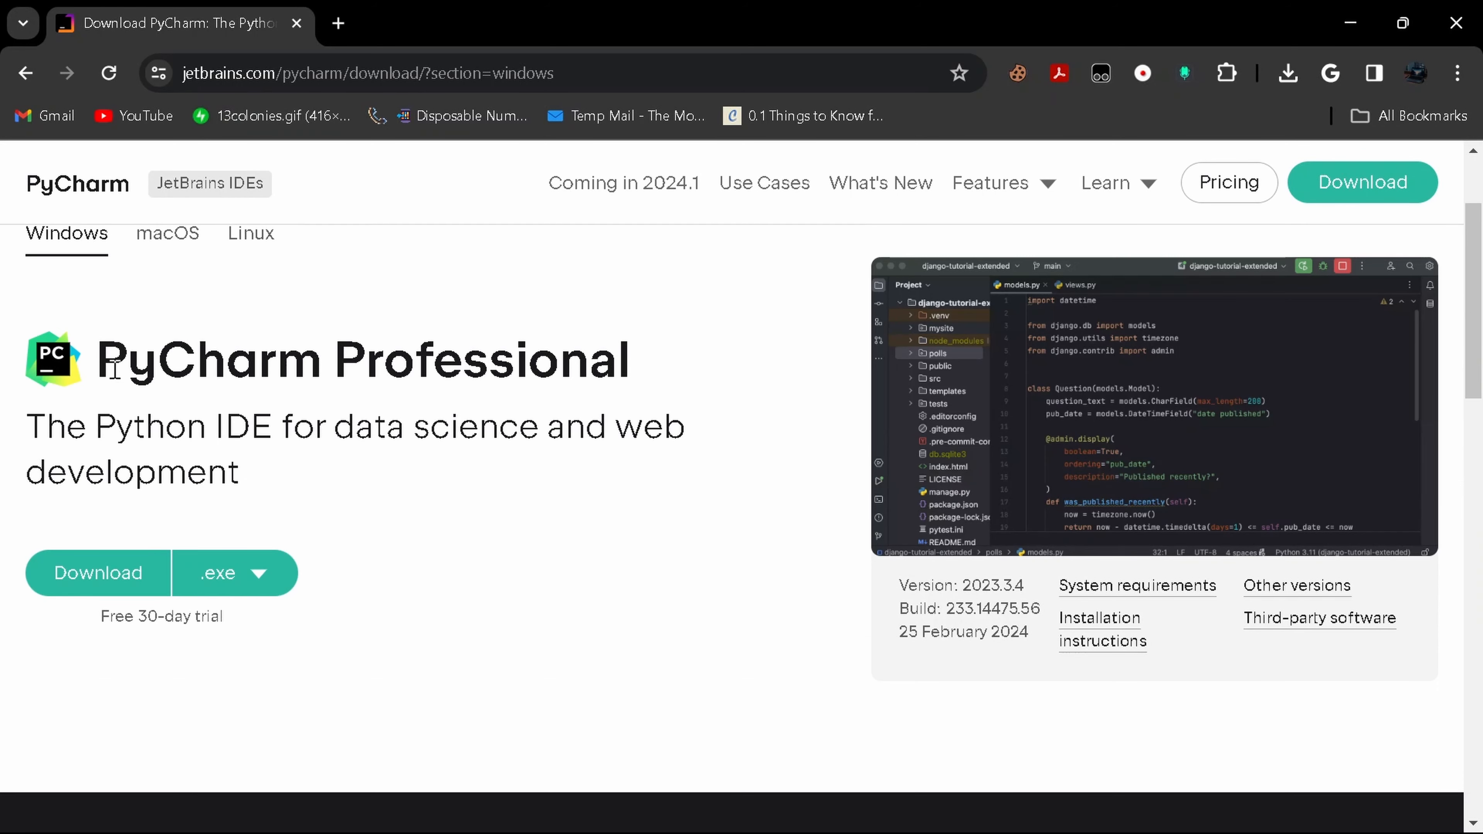
drag(115, 368, 650, 365)
click(637, 370)
scroll(622, 381, down, 10)
drag(659, 530, 90, 529)
scroll(304, 489, up, 10)
drag(649, 380, 140, 368)
scroll(232, 359, down, 8)
scroll(232, 359, down, 5)
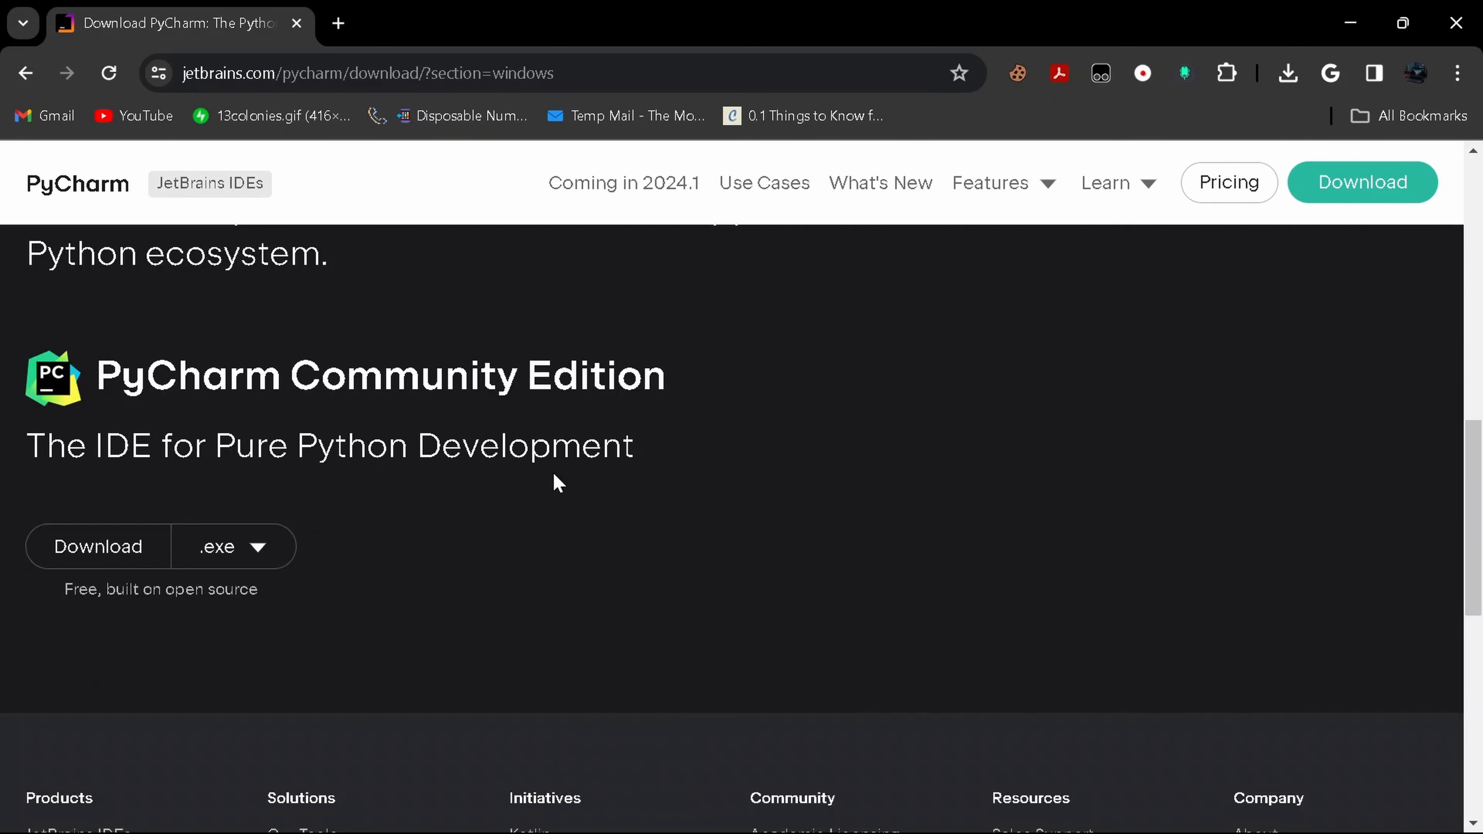
drag(702, 413, 105, 383)
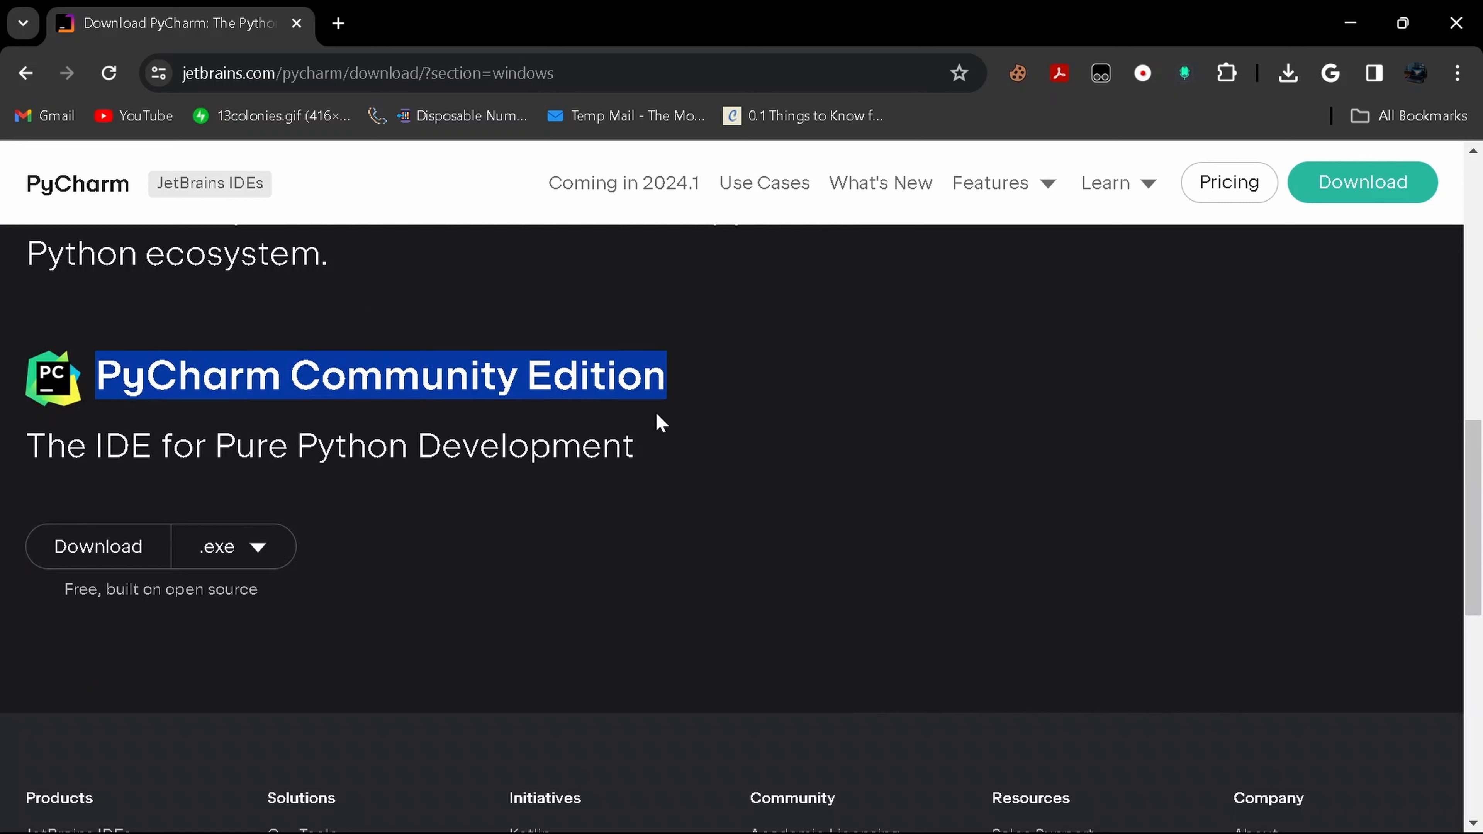
click(688, 447)
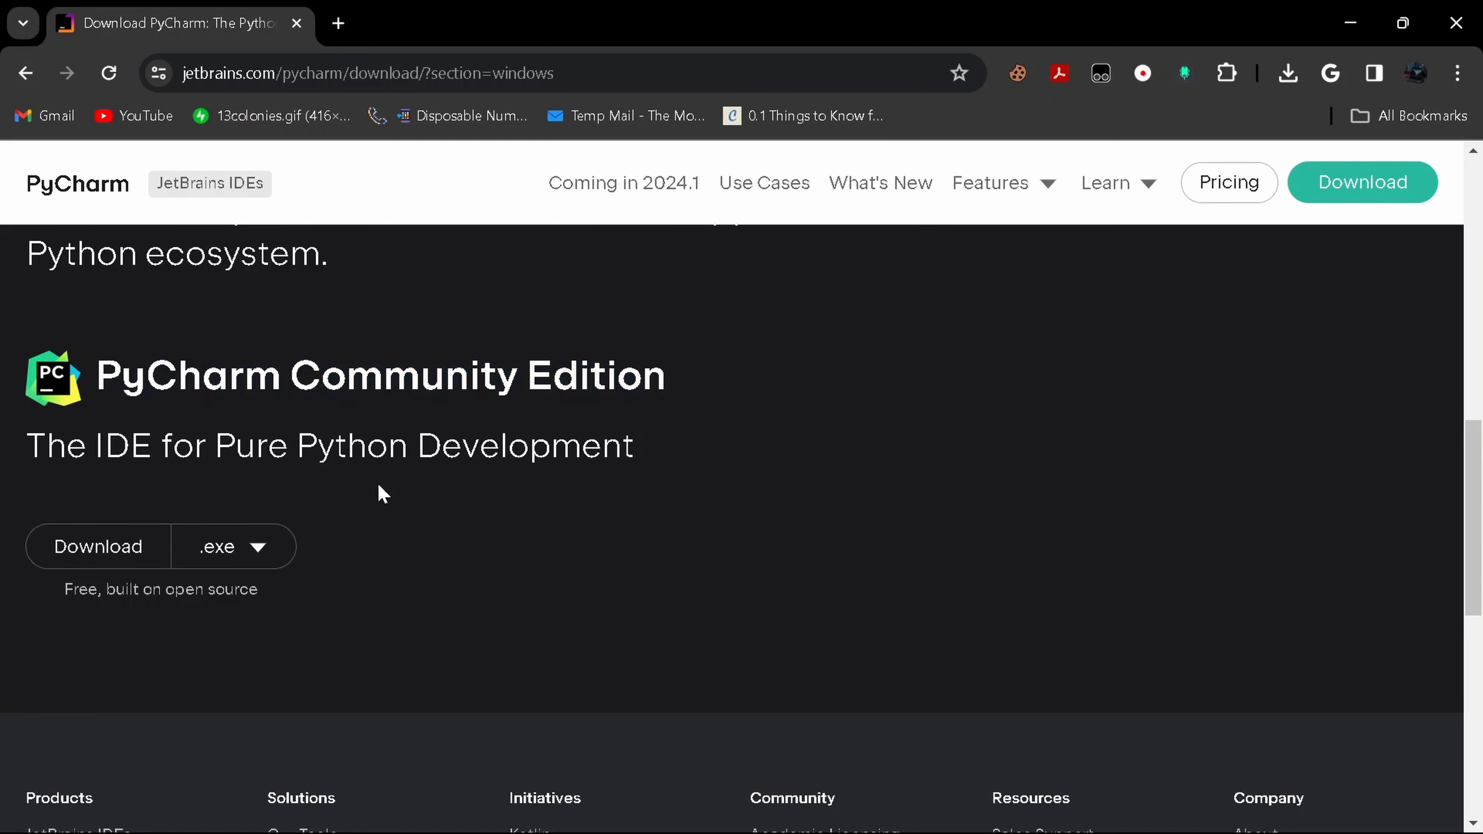
Step: Download the PyCharm Community Edition .exe installer and launch pycharm-community-2023.3.4.exe
click(100, 549)
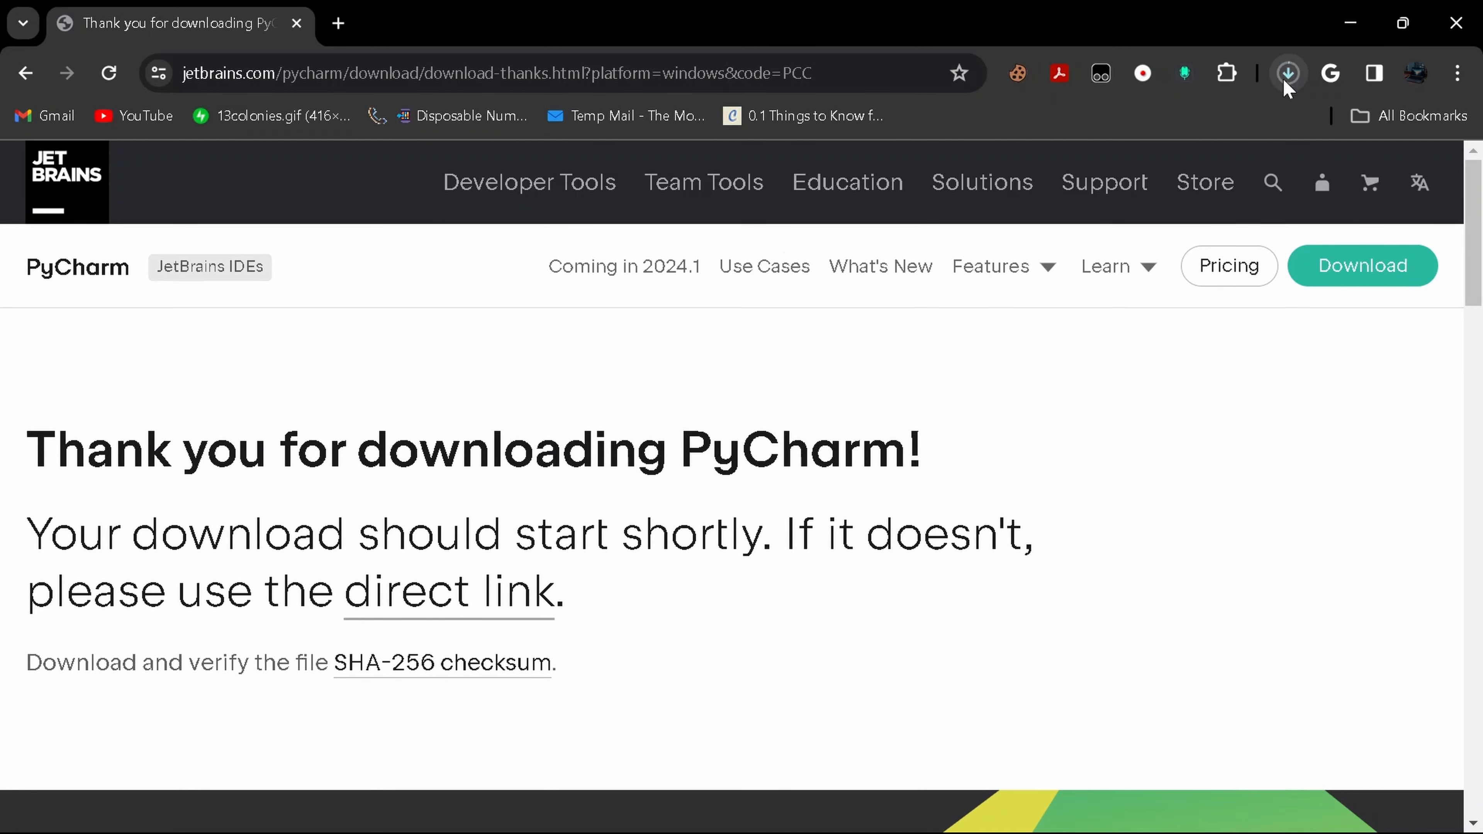
click(1288, 73)
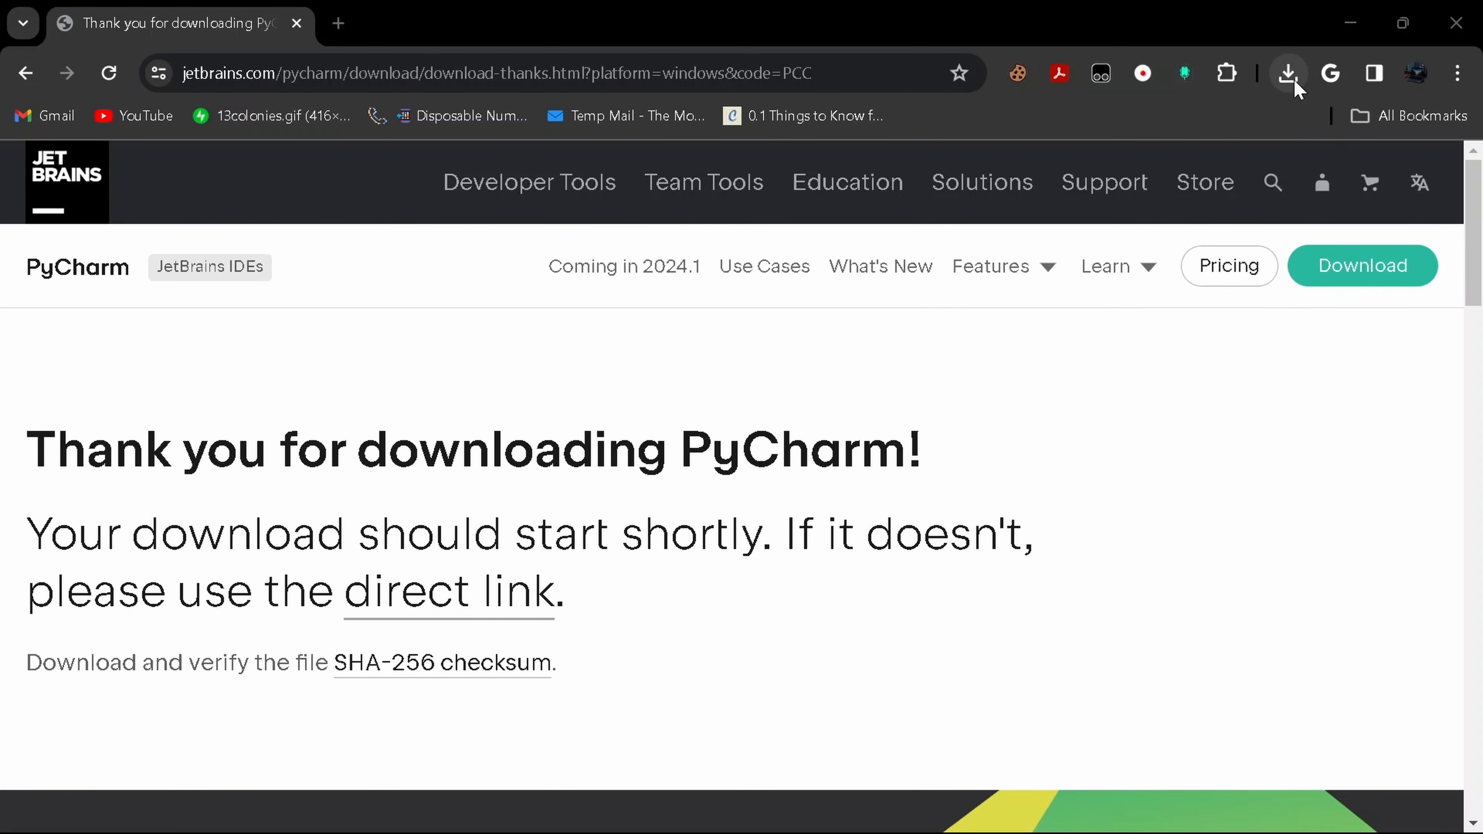
click(1289, 74)
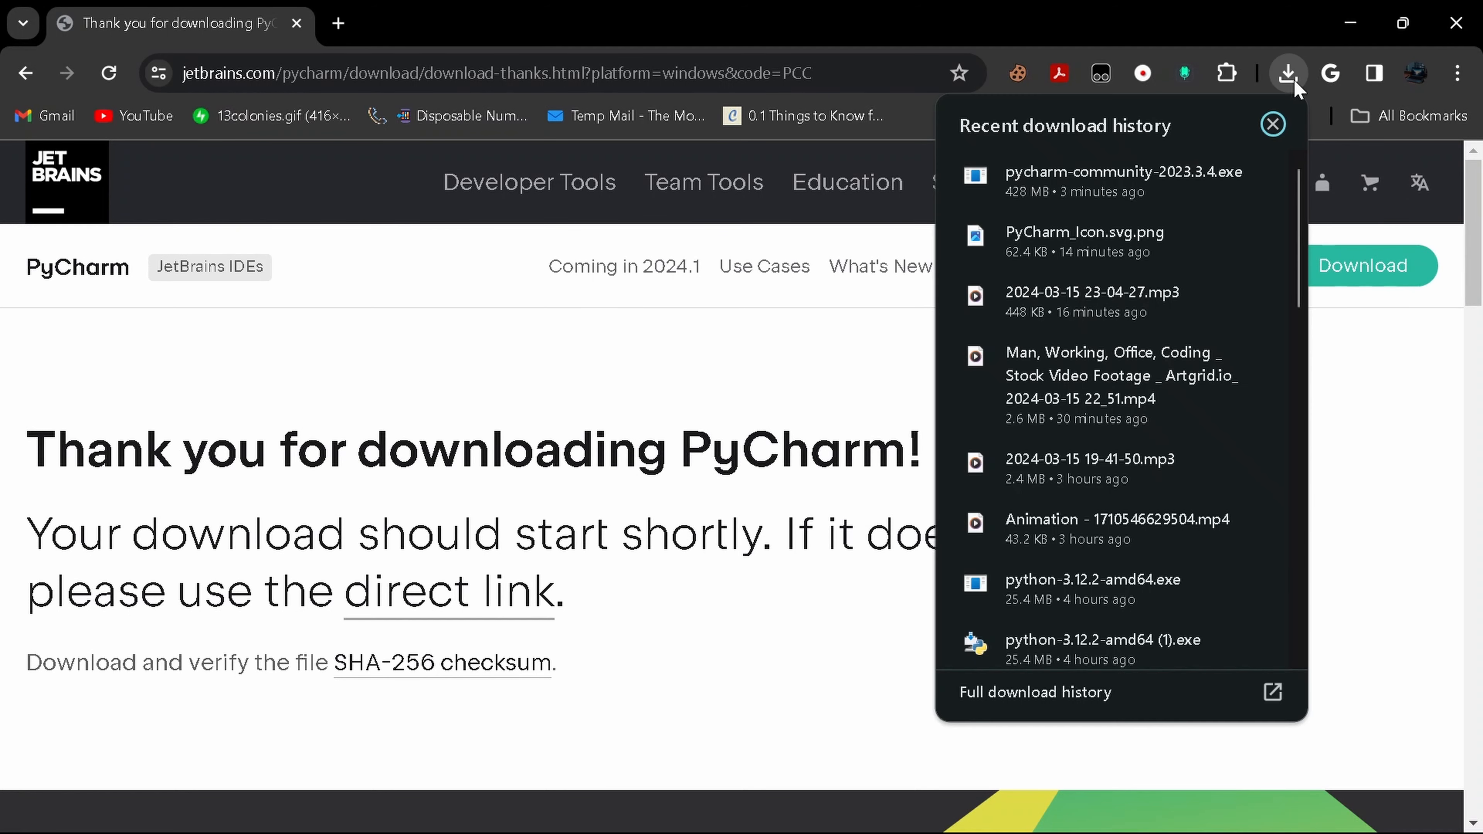
click(1096, 194)
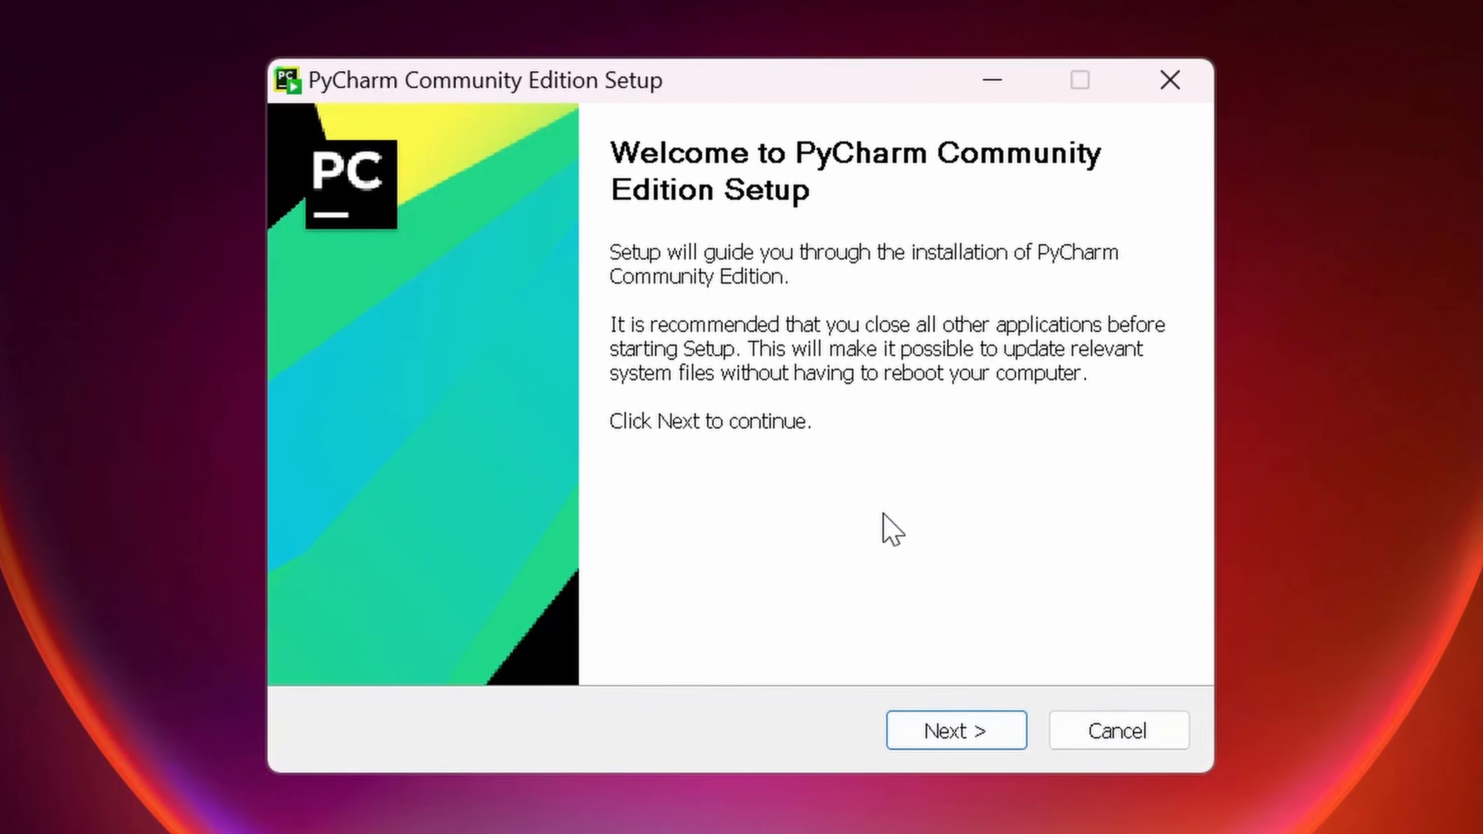
Step: Try to install PyCharm Community Edition in the default destination folder with a desktop shortcut
click(963, 735)
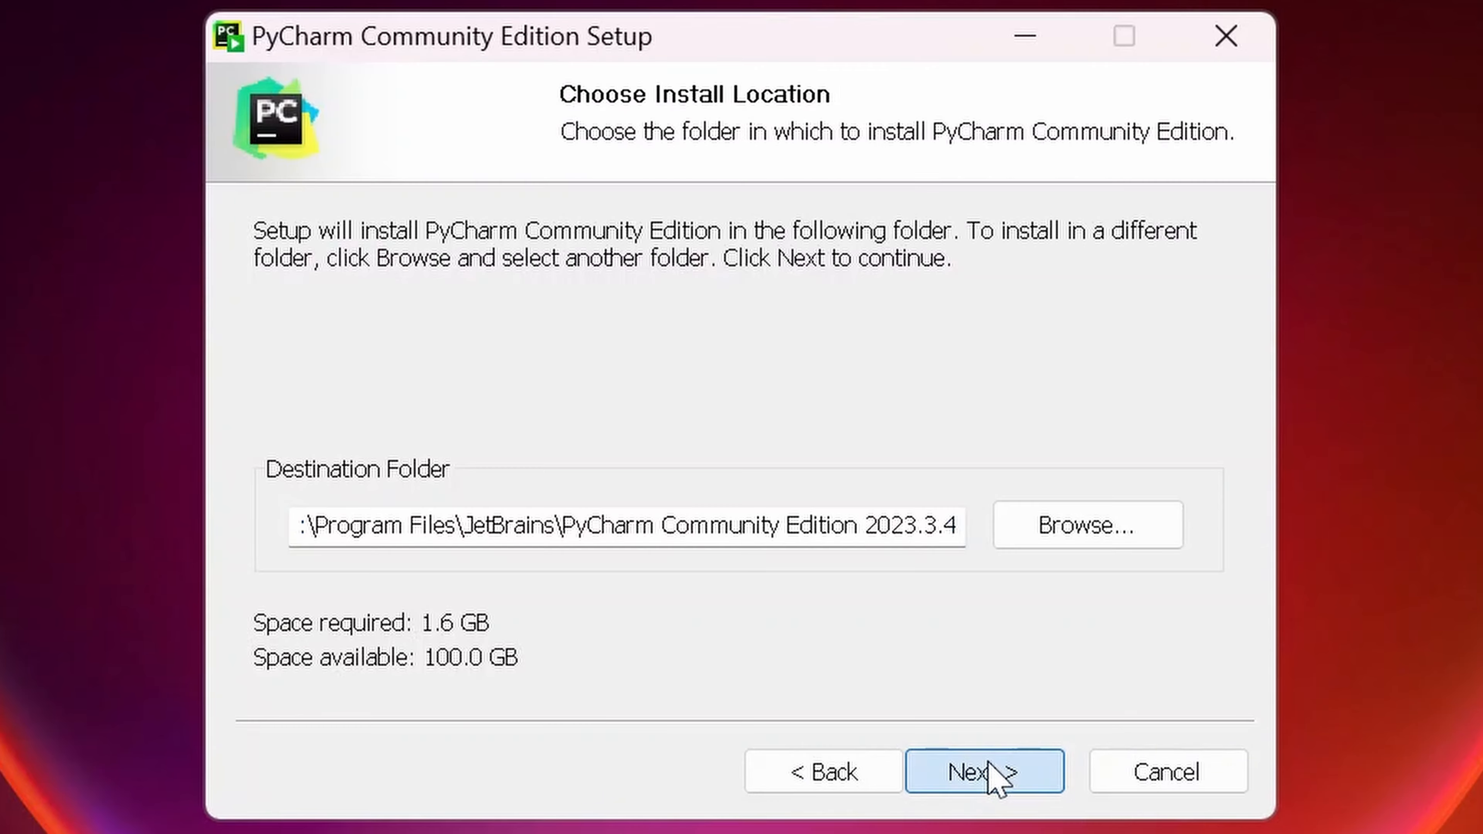
click(989, 765)
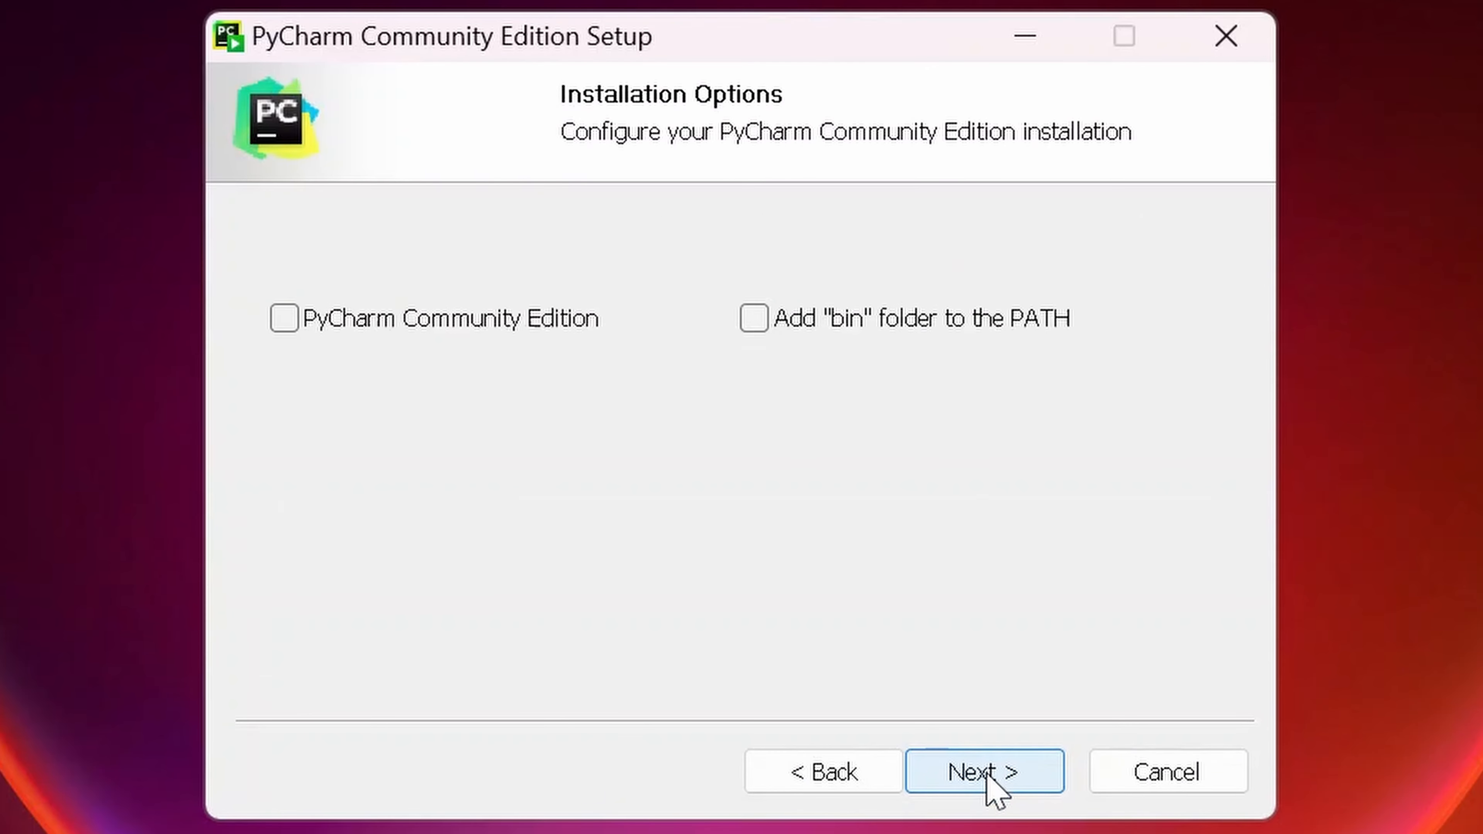
click(988, 766)
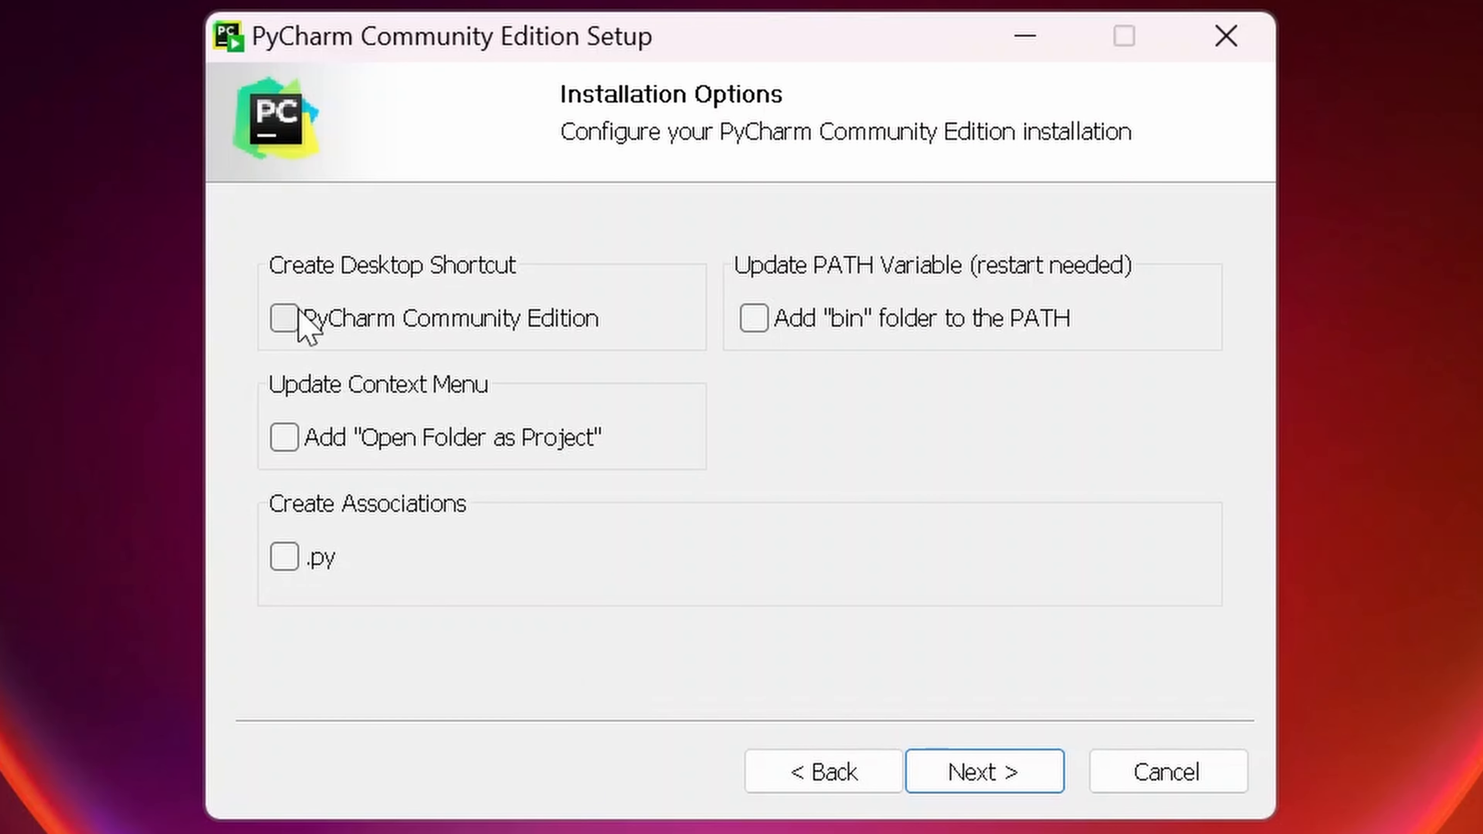
click(290, 329)
click(971, 783)
click(969, 783)
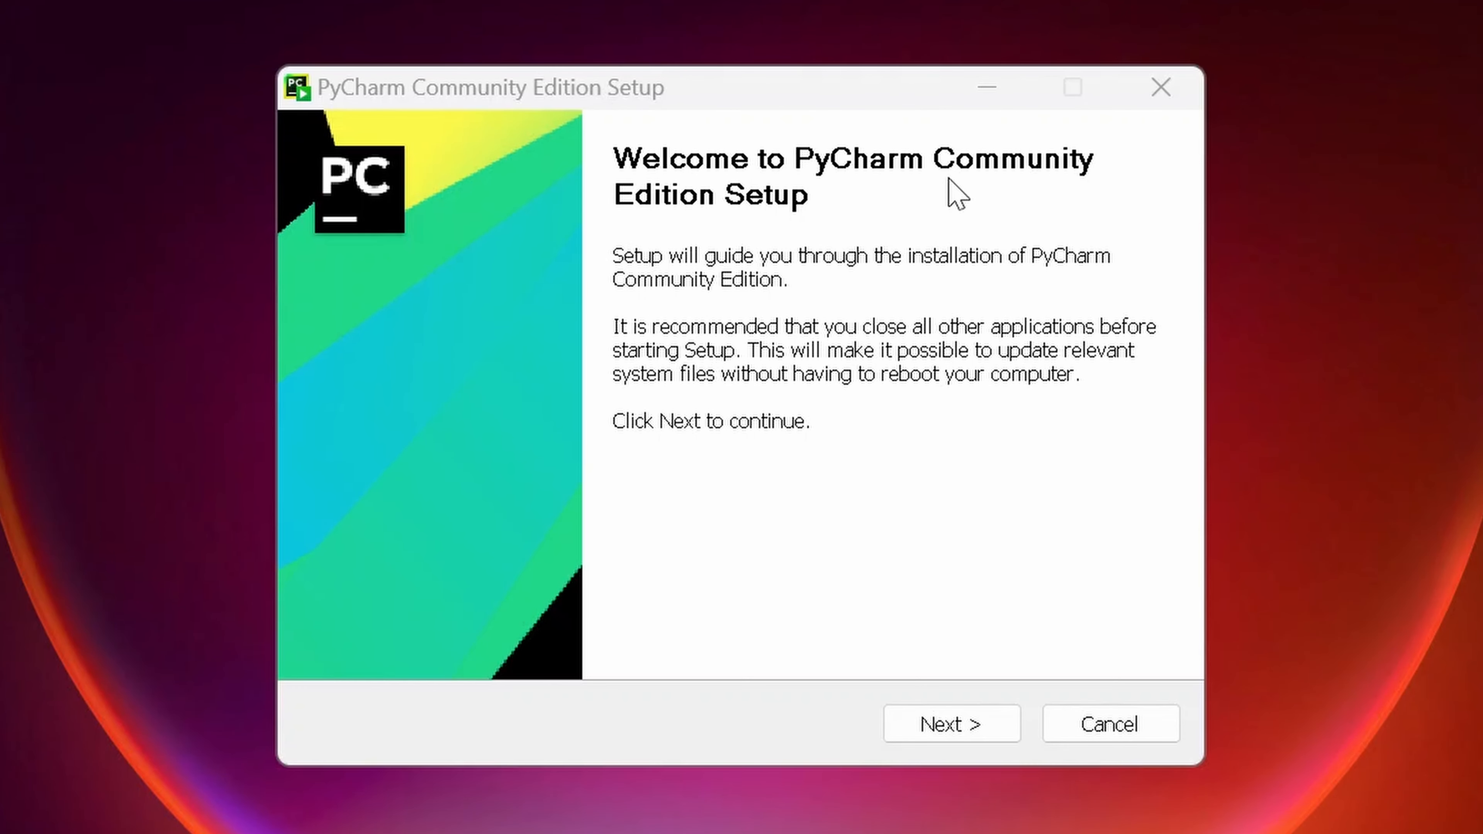
Step: Go through the PyCharm setup again with a desktop shortcut and the JetBrains Start Menu folder, and start the installation
click(950, 730)
click(579, 339)
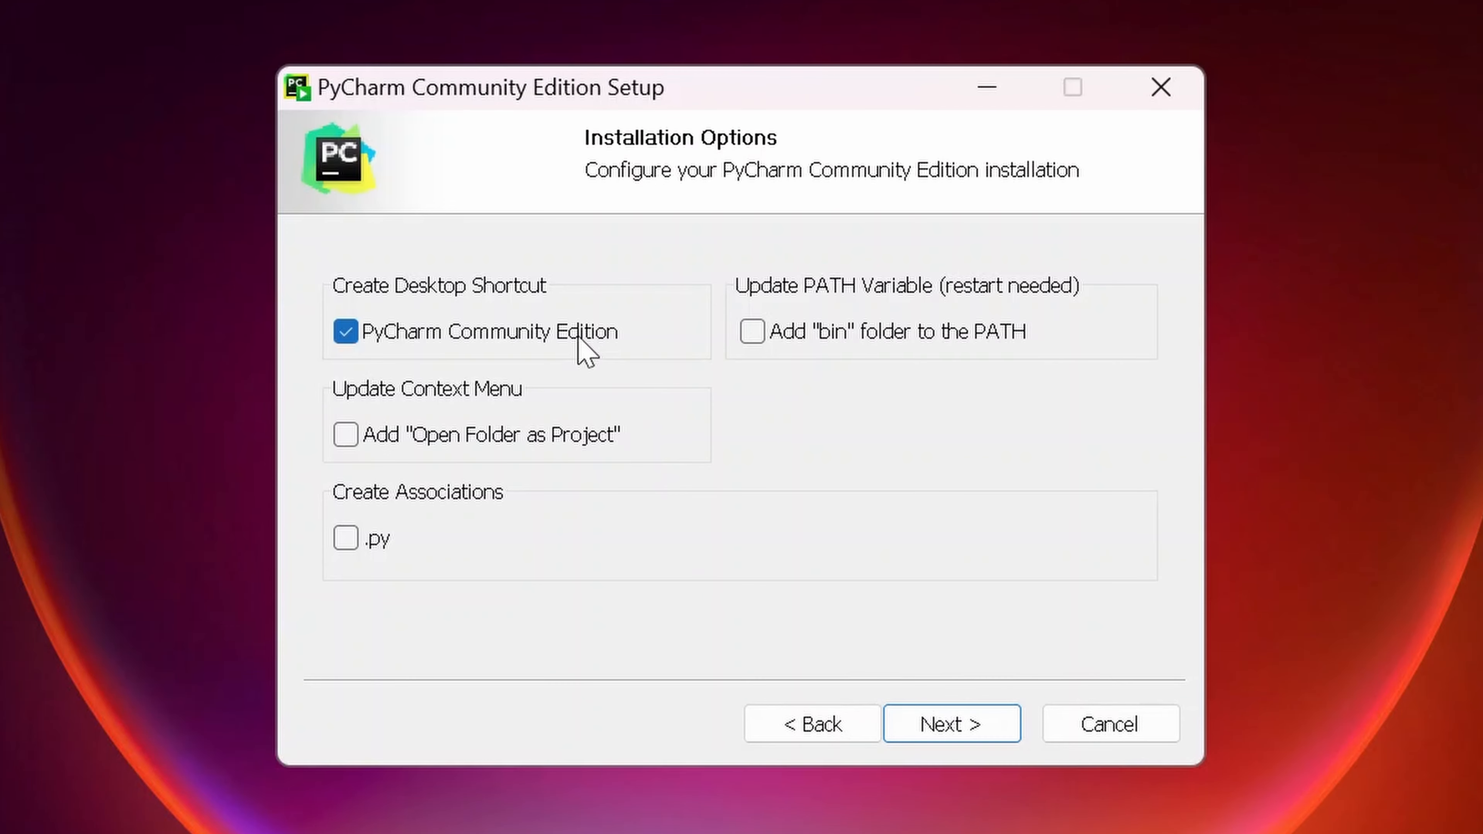
click(954, 730)
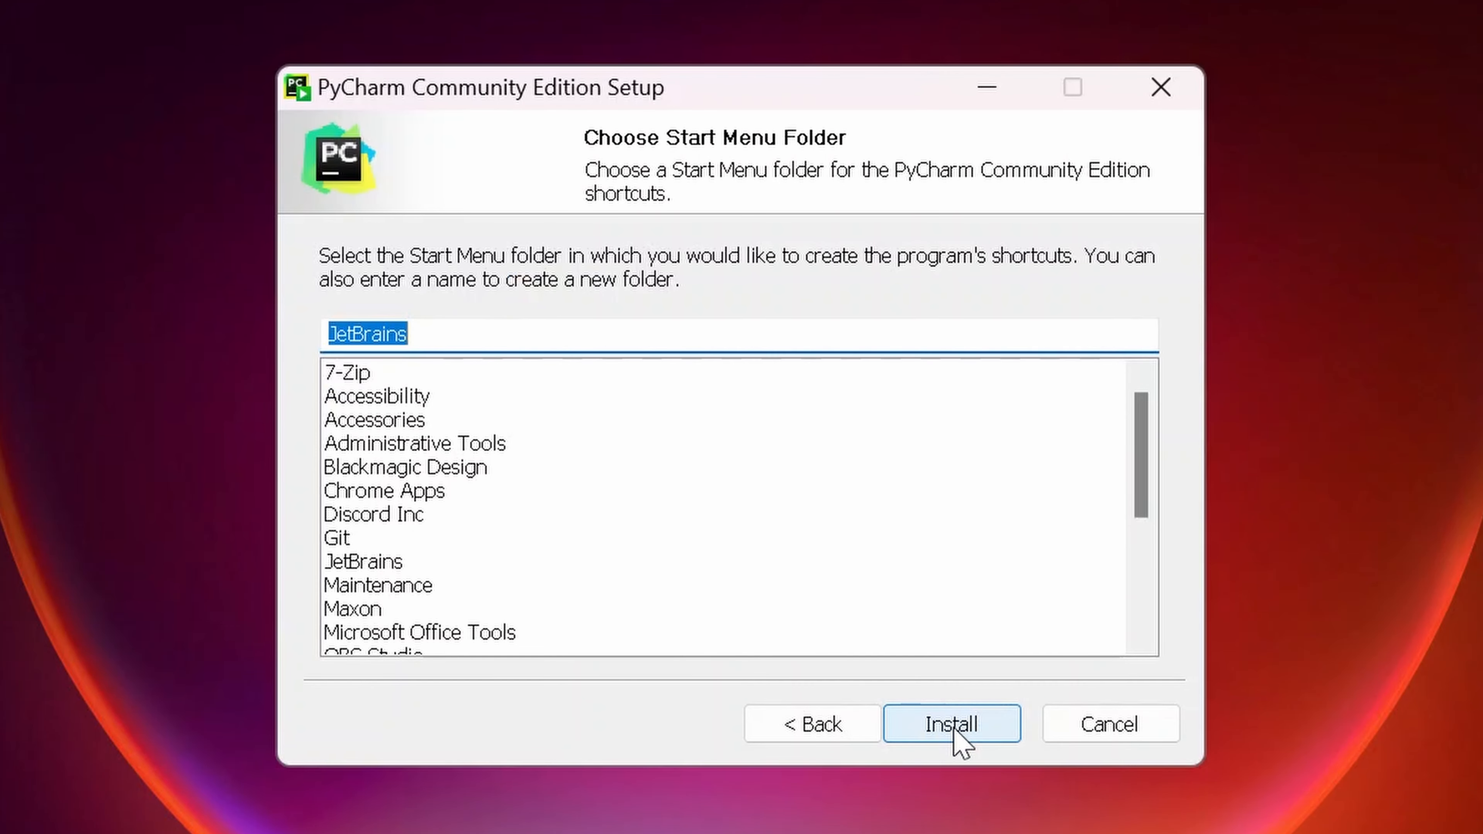
click(956, 732)
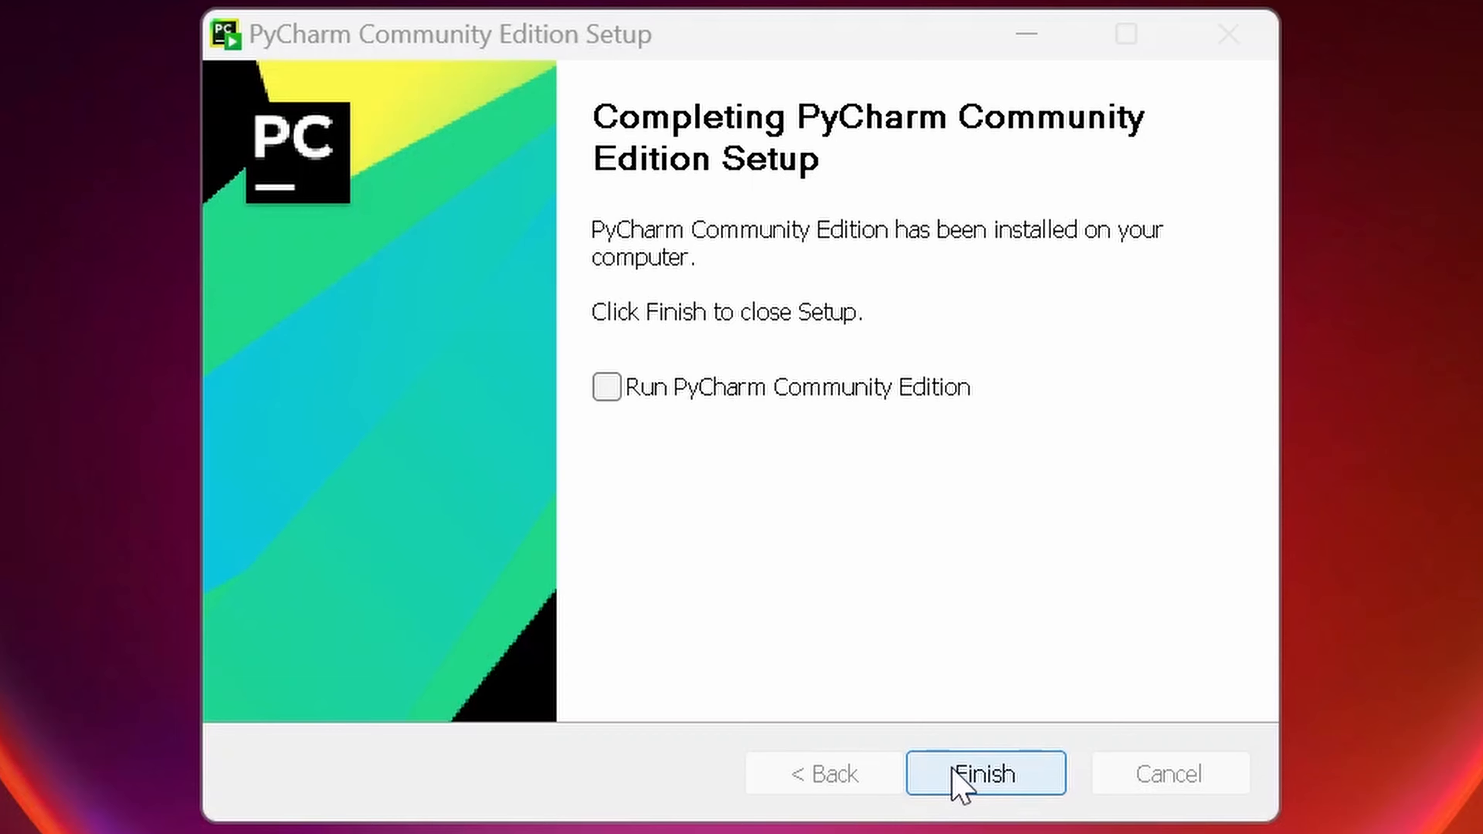
Step: Finish the setup without running PyCharm and launch PyCharm Community Edition from its desktop shortcut
click(953, 771)
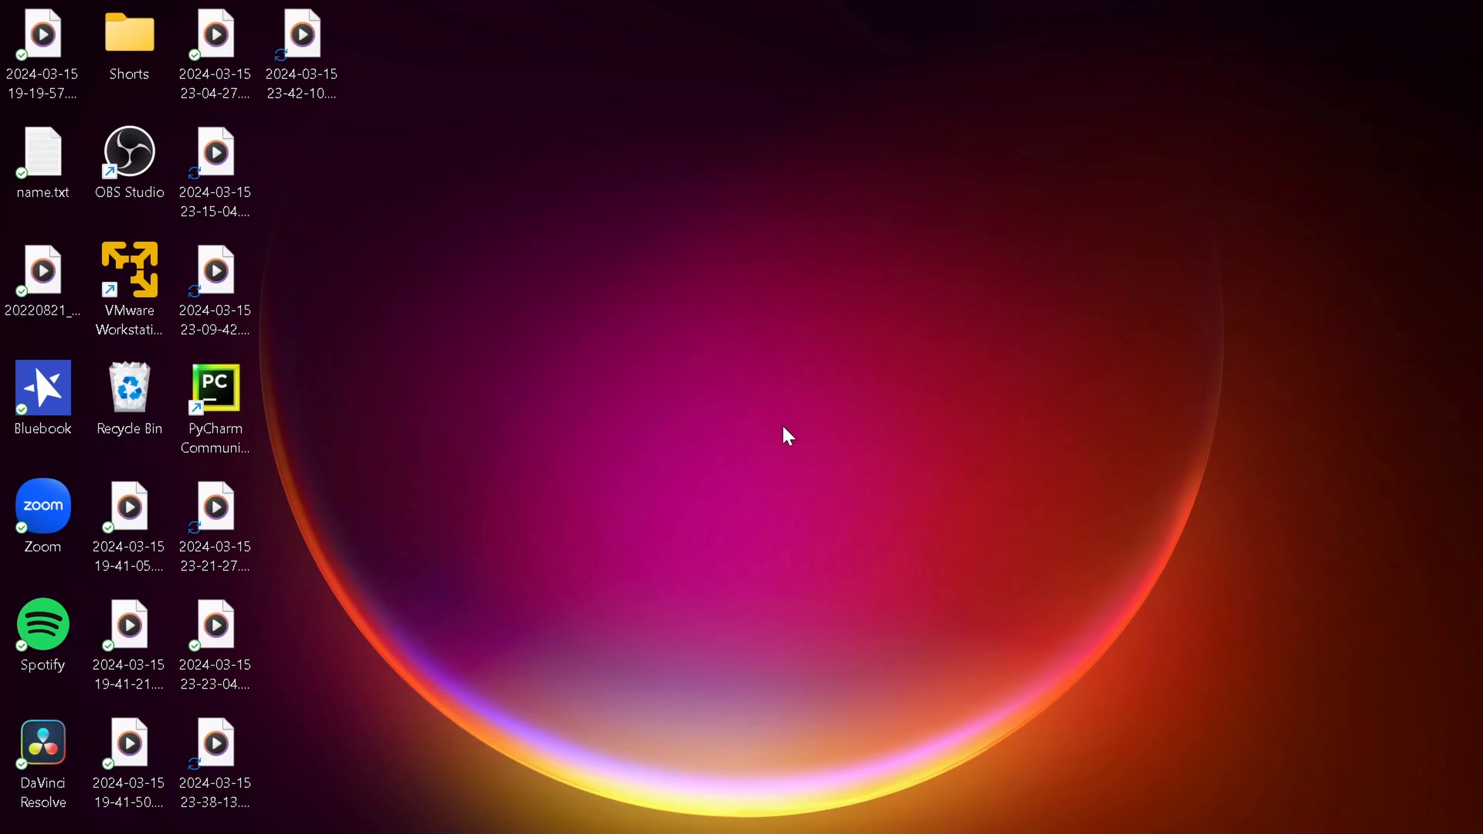
double_click(210, 389)
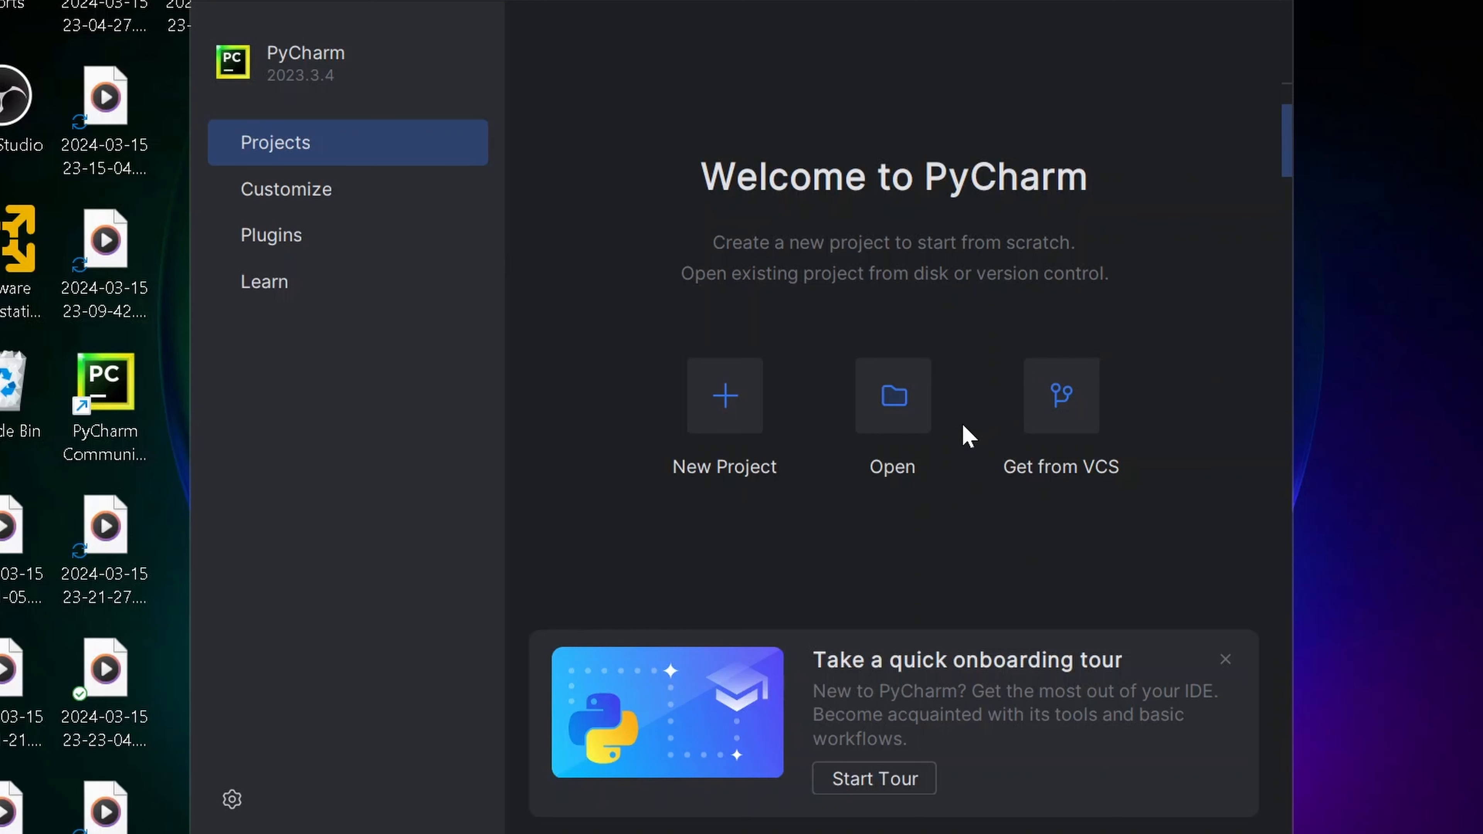
Step: Create a Pure Python project named pythonProject in the PycharmProjects folder, using a project venv with Python 3.12
click(717, 402)
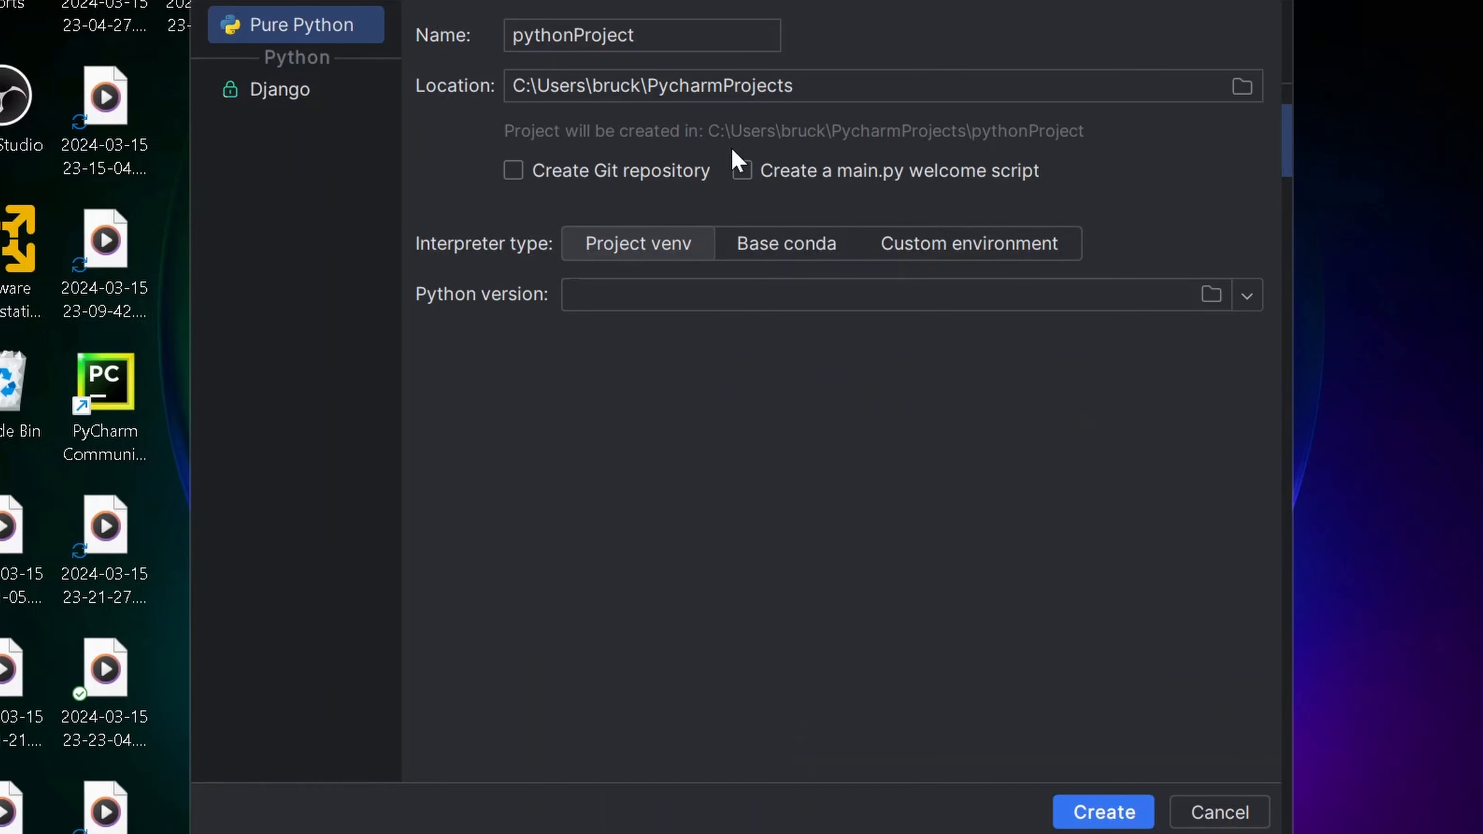
click(954, 89)
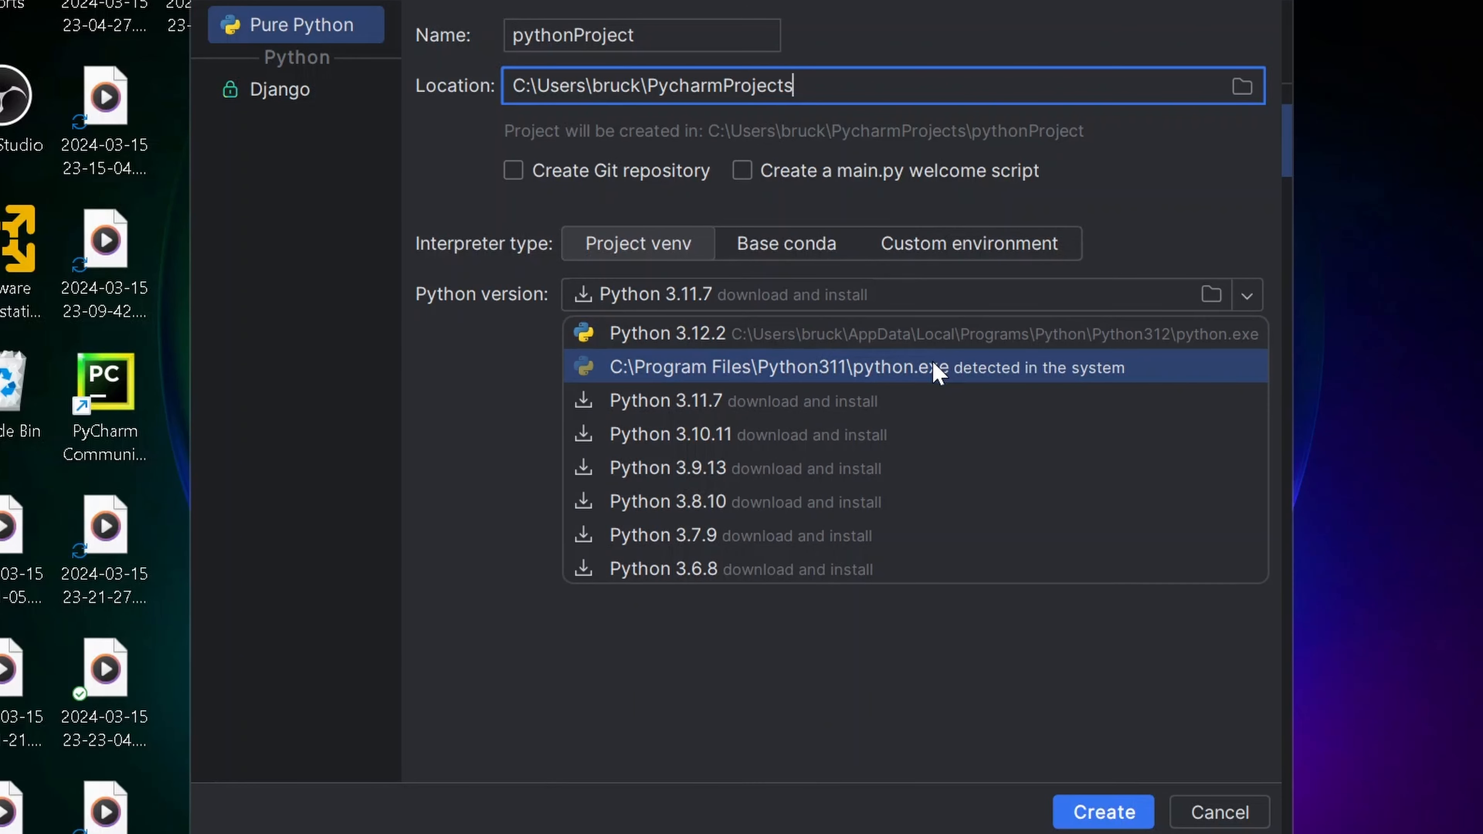
click(937, 372)
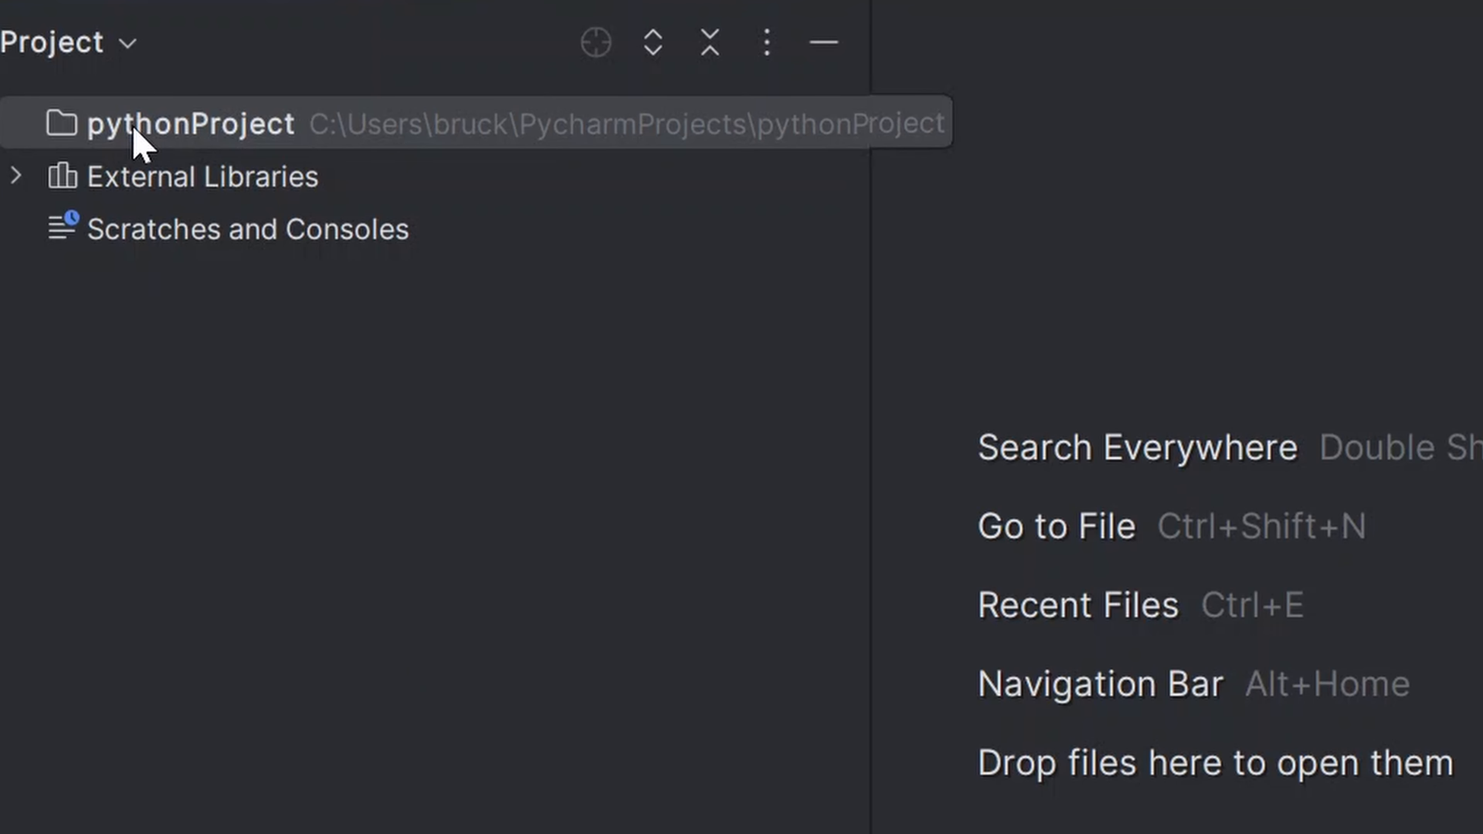
Step: Add a new Python file named demo to pythonProject and hide the project tree
right_click(136, 131)
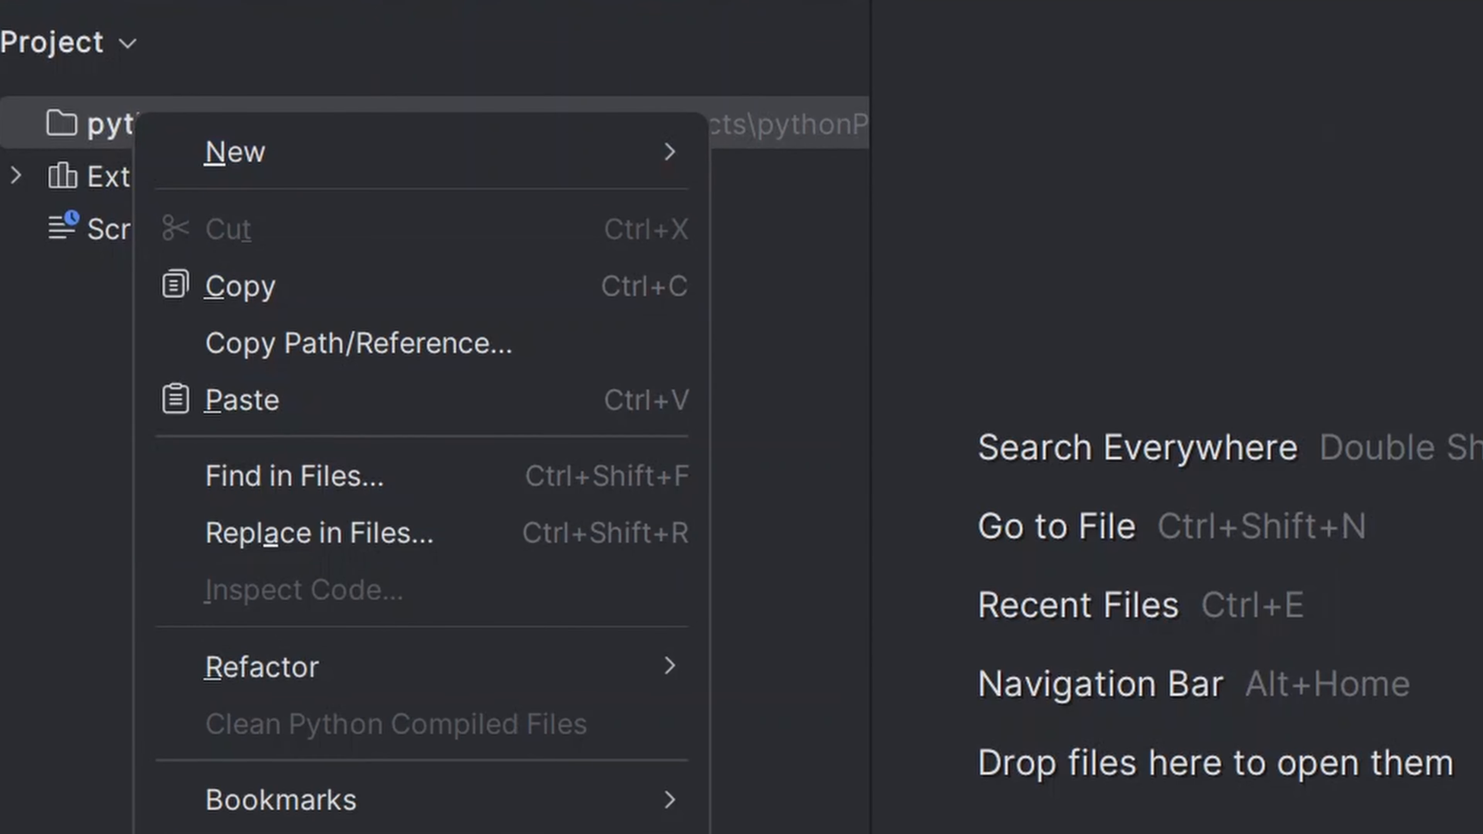
mouse_move(392, 172)
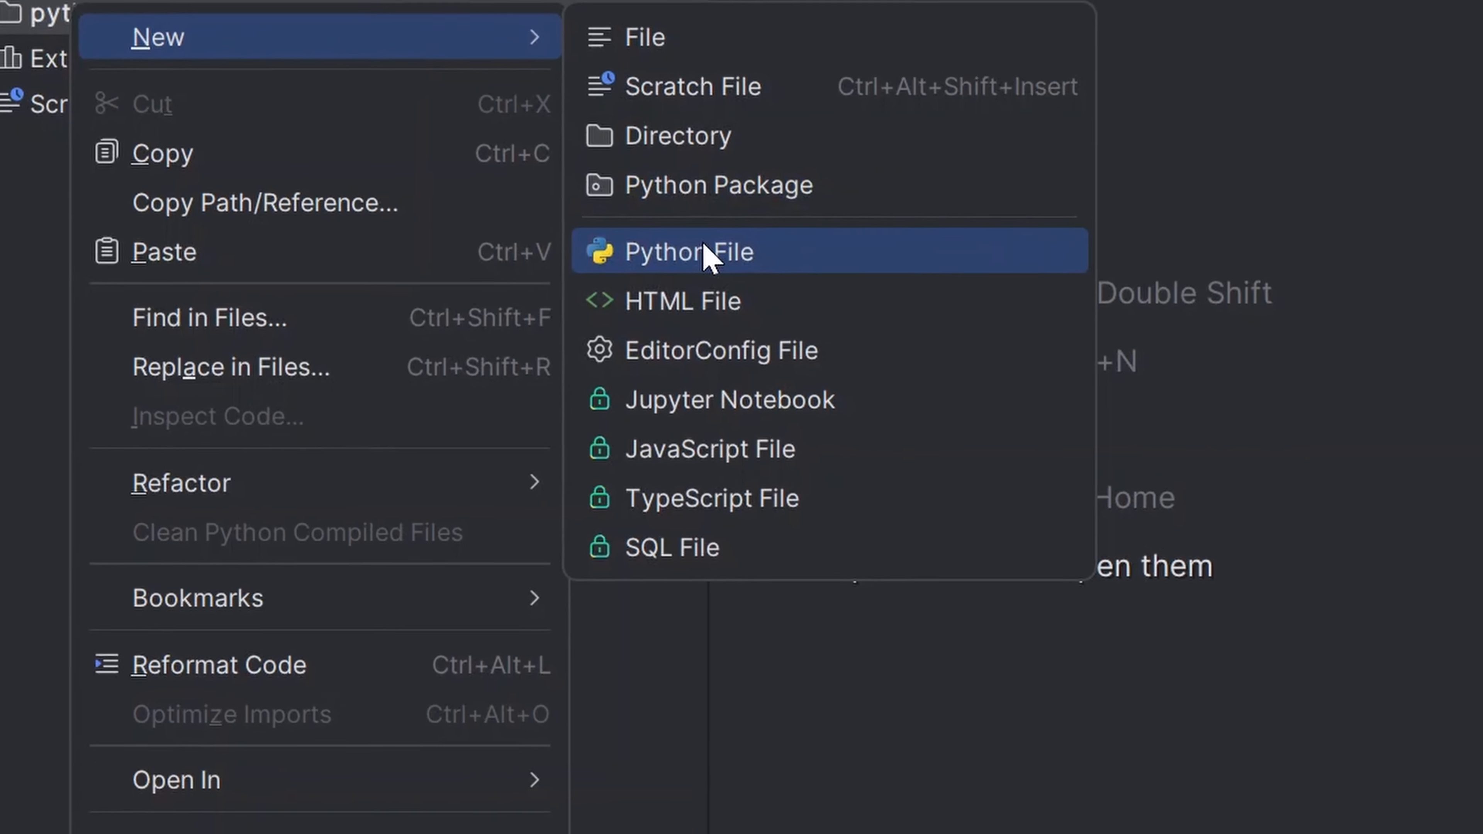
click(705, 250)
text(dem)
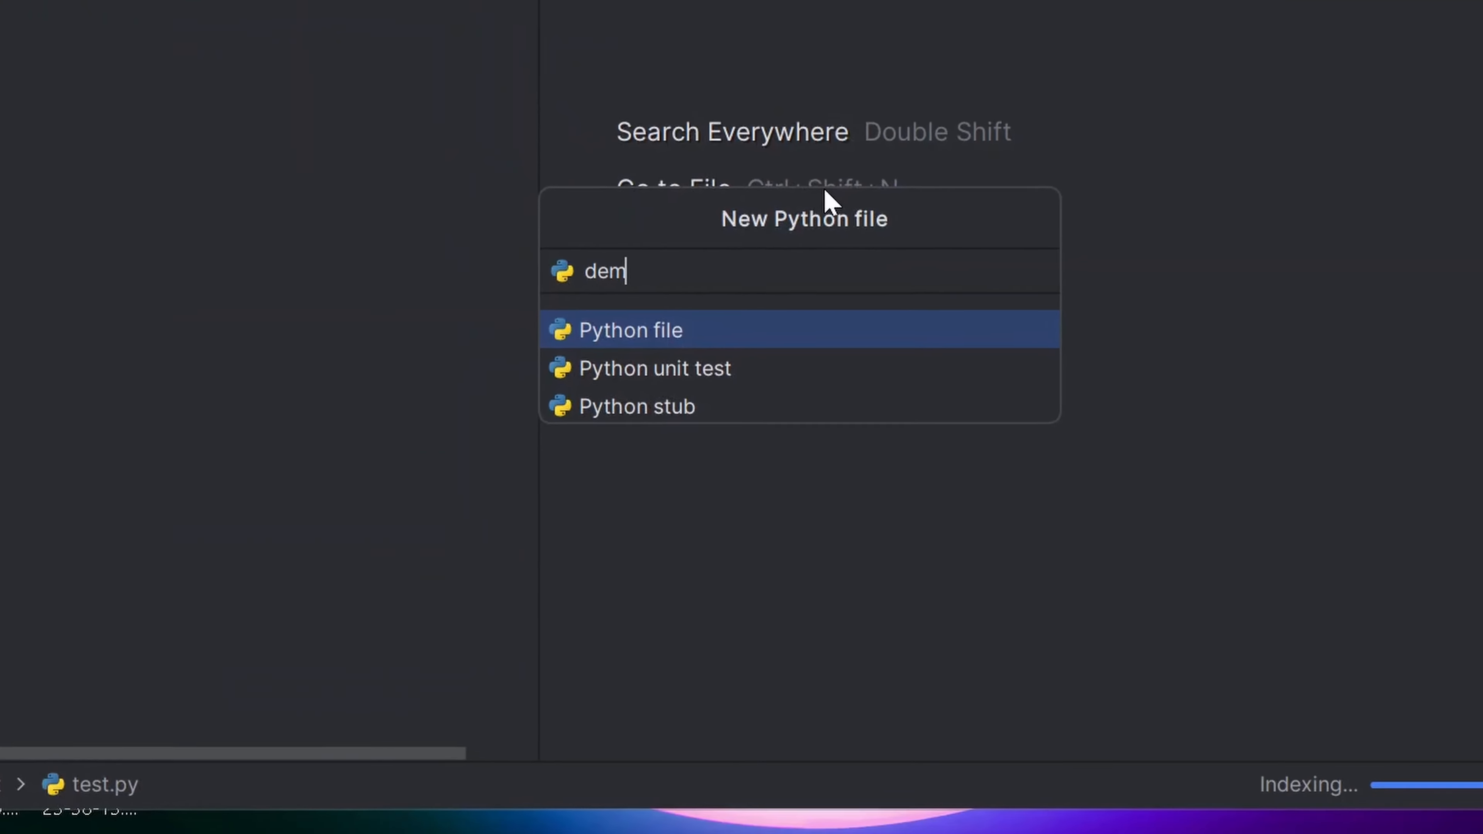
text(o)
key(Return)
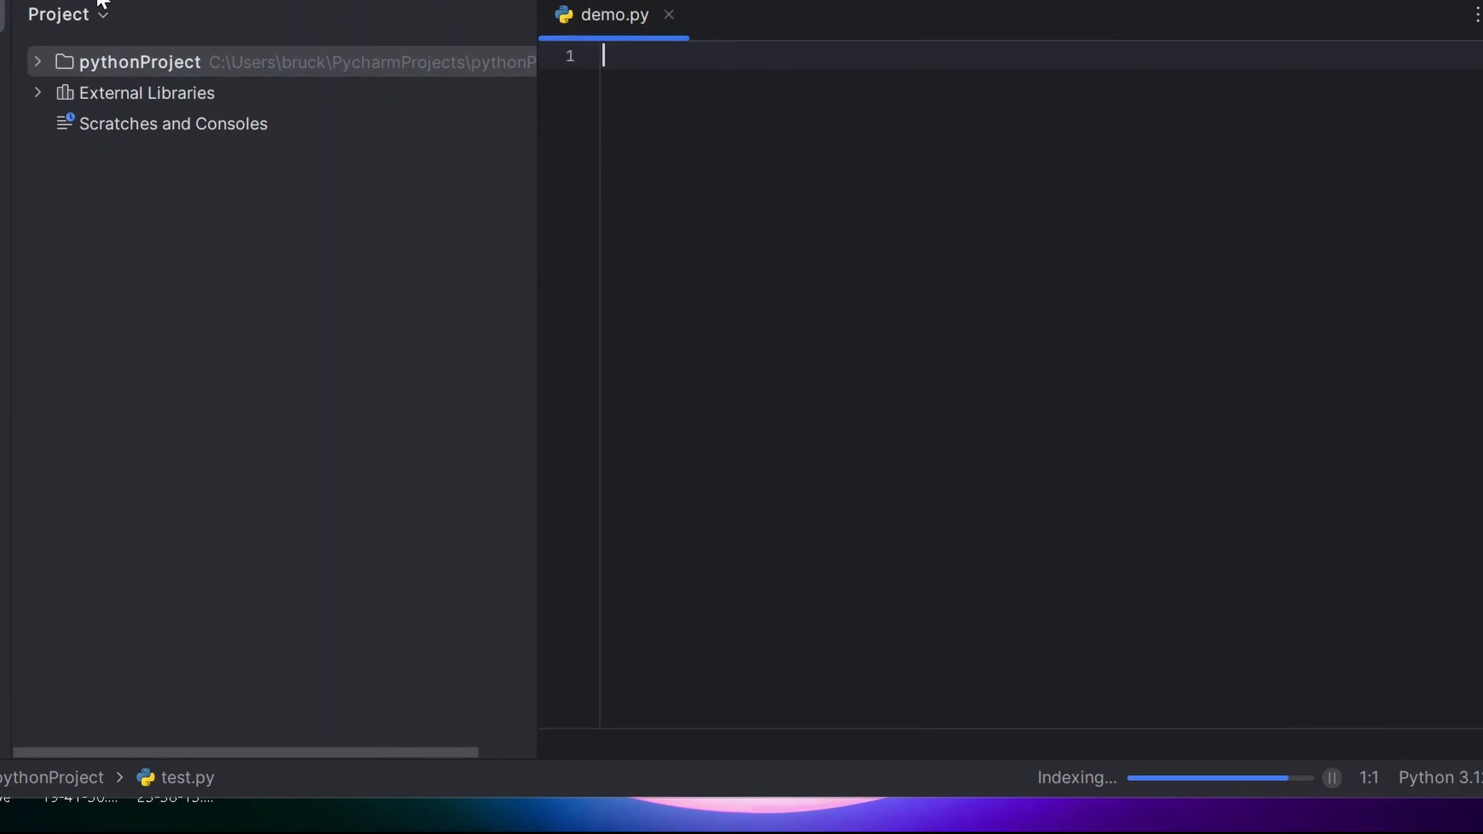
click(3, 24)
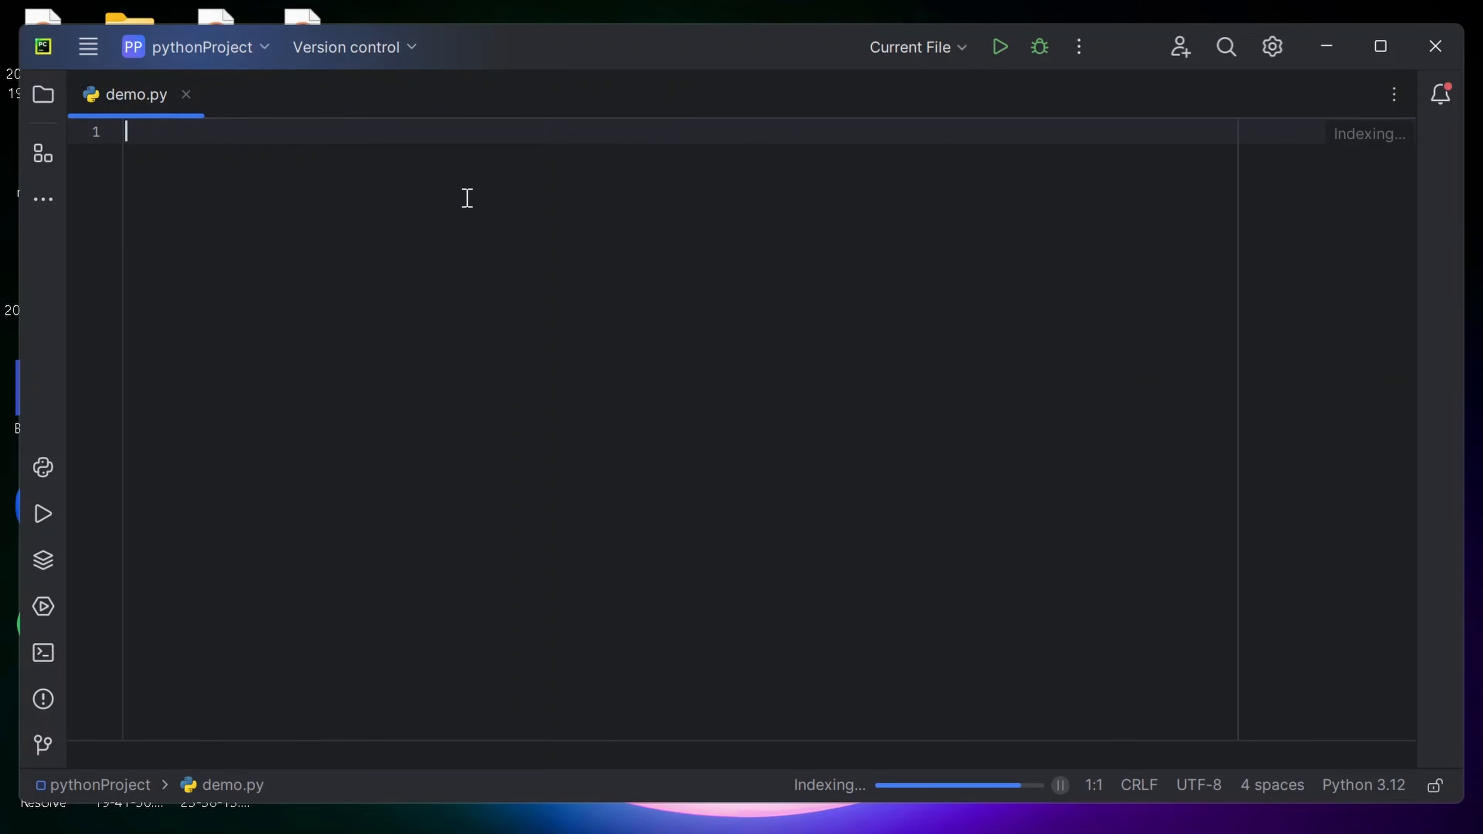
Step: Write print("Hello World") on the first line of demo.py and run the current file
text(print()
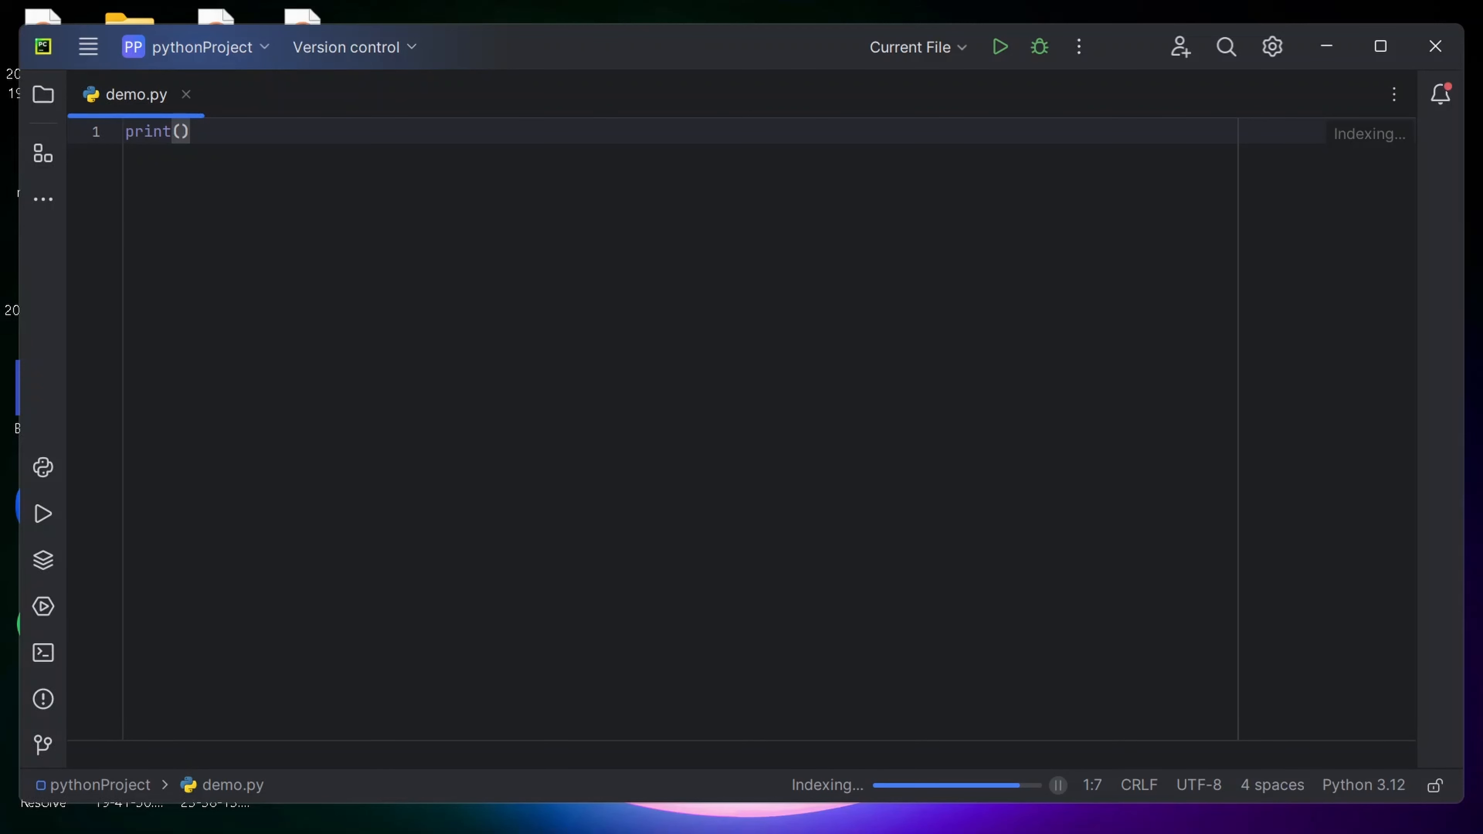
text("Hello World")
click(992, 47)
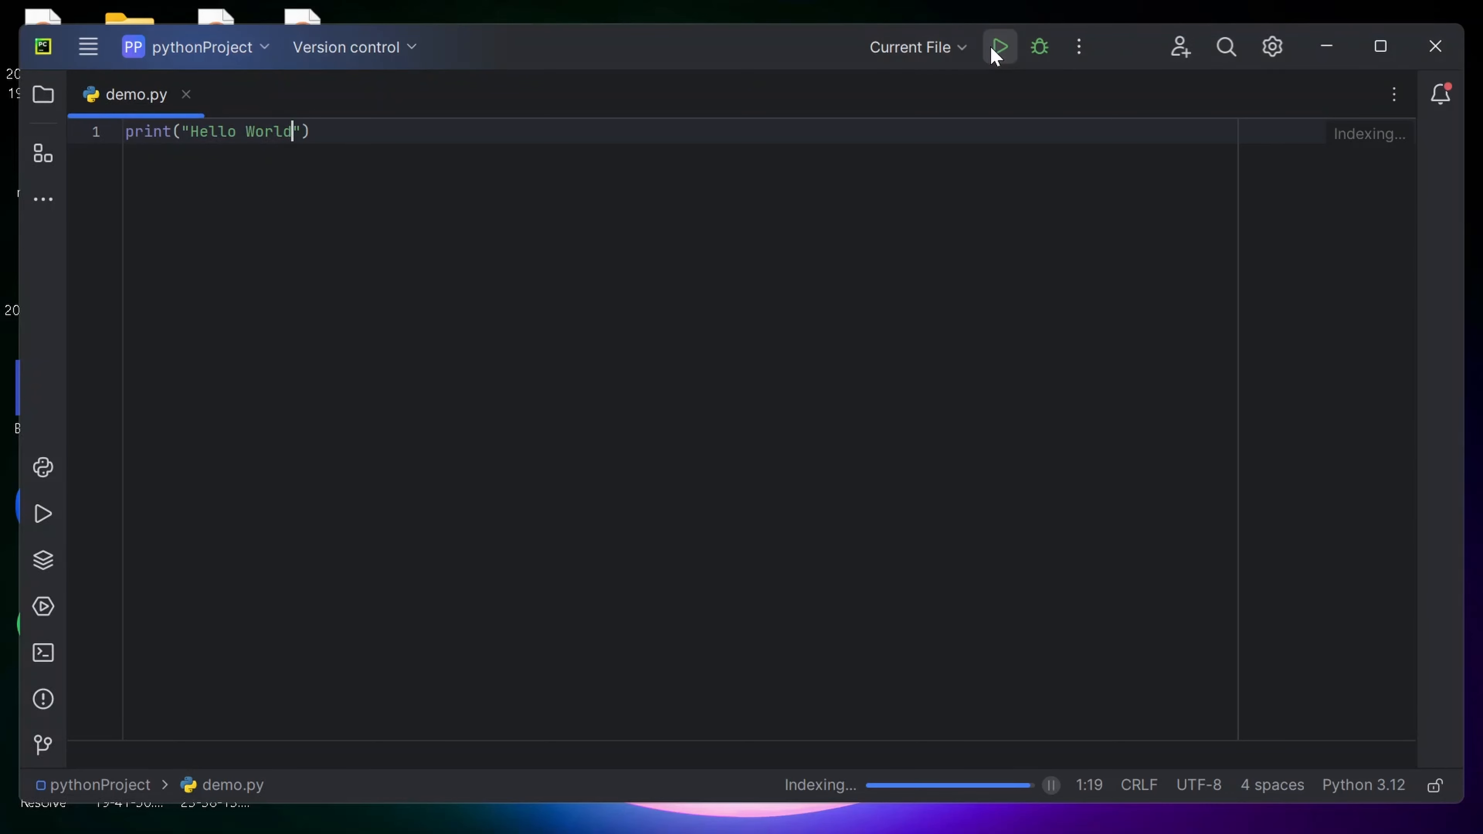